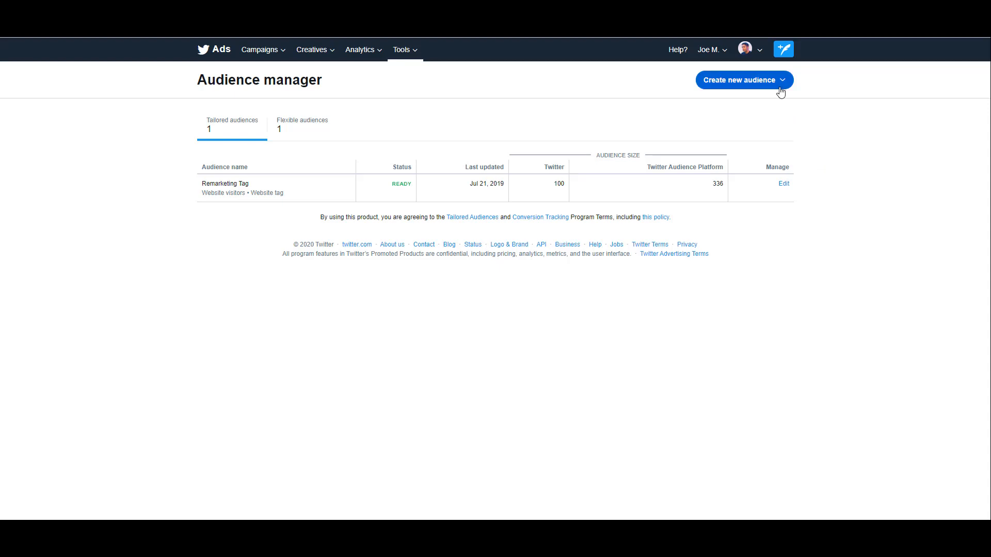
- Start a tailored audience that collects website visitors with a tag and name it "Guest Blog Page Visits"
left_click(781, 91)
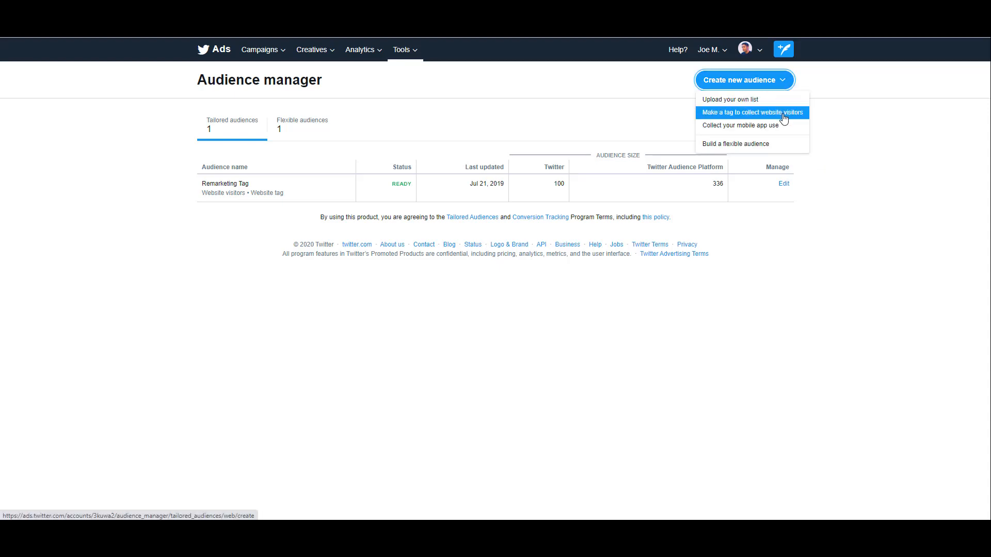
left_click(784, 113)
type("G")
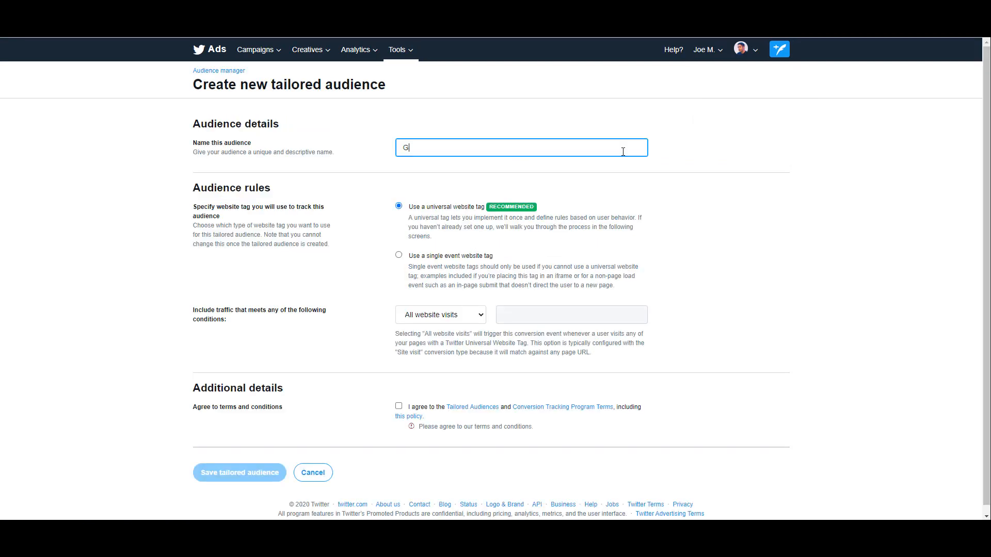
type("uest Blog Page Visits")
- Set the audience's traffic condition to URL contains "/guest-blogs/"
left_click(475, 322)
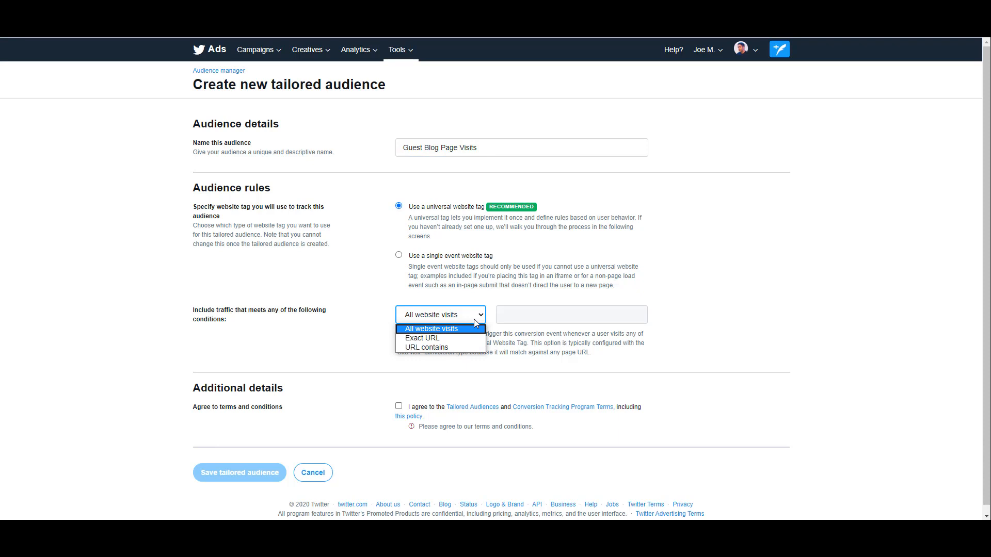
left_click(478, 349)
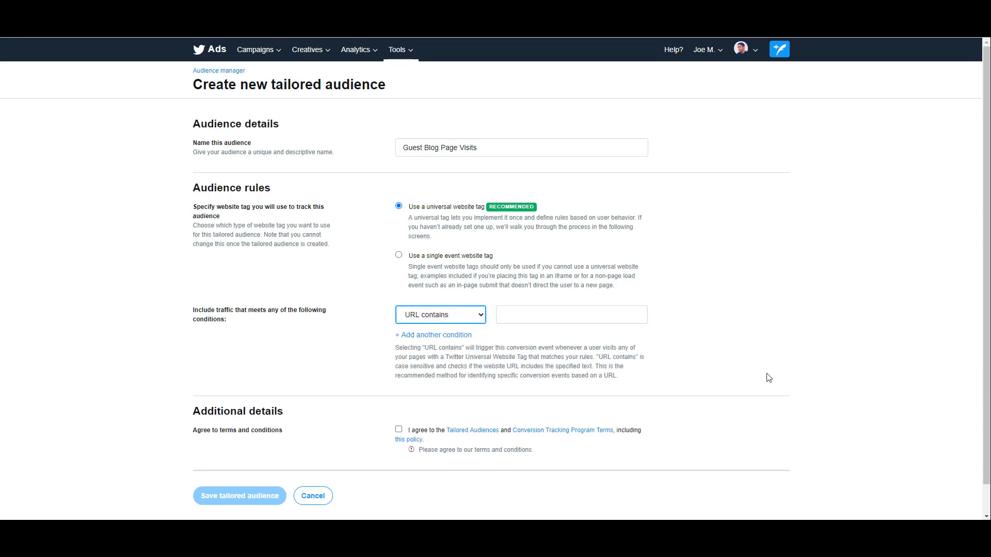
left_click(620, 313)
type("/guest-blogs/")
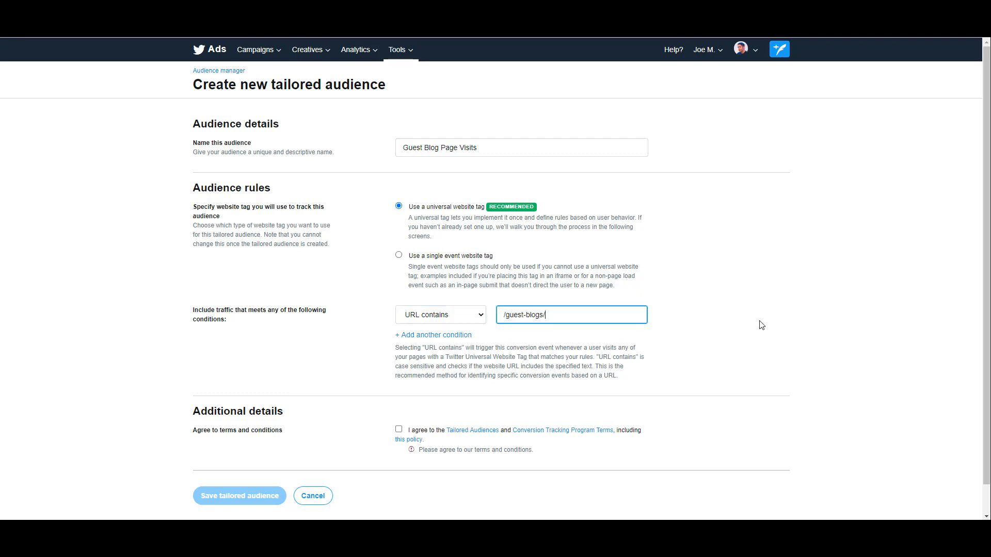
- Add a second traffic condition to the audience with URL contains "speaker/"
scroll(759, 325, "down", 1)
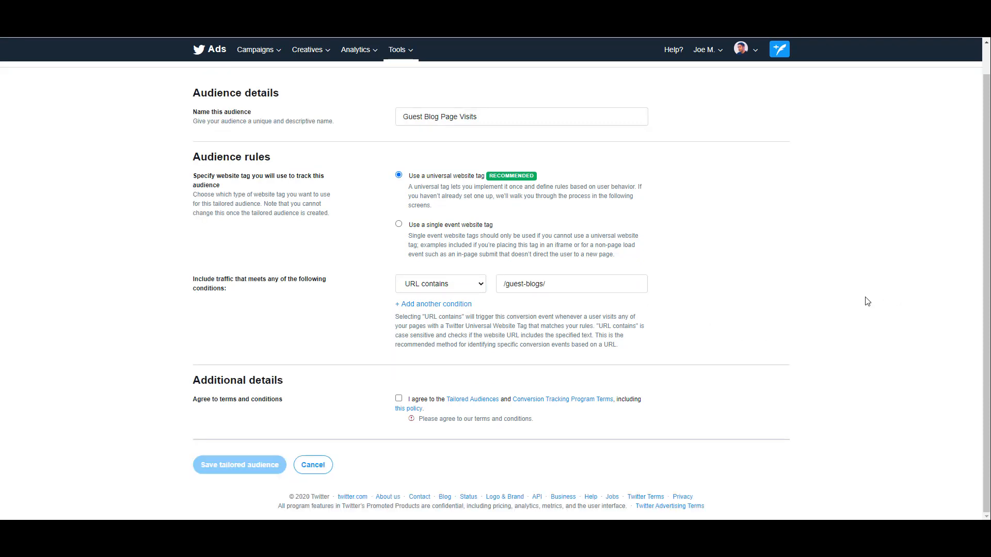
left_click(463, 305)
left_click(464, 308)
left_click(468, 329)
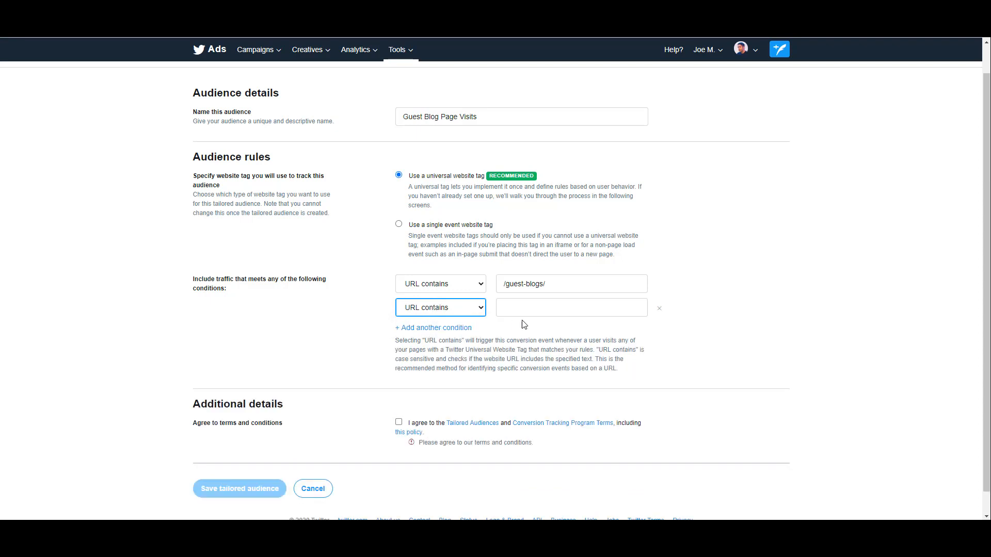
left_click(528, 312)
type("speaker/")
- Agree to the Tailored Audiences and Conversion Tracking terms and save the website visitor audience
left_click(715, 317)
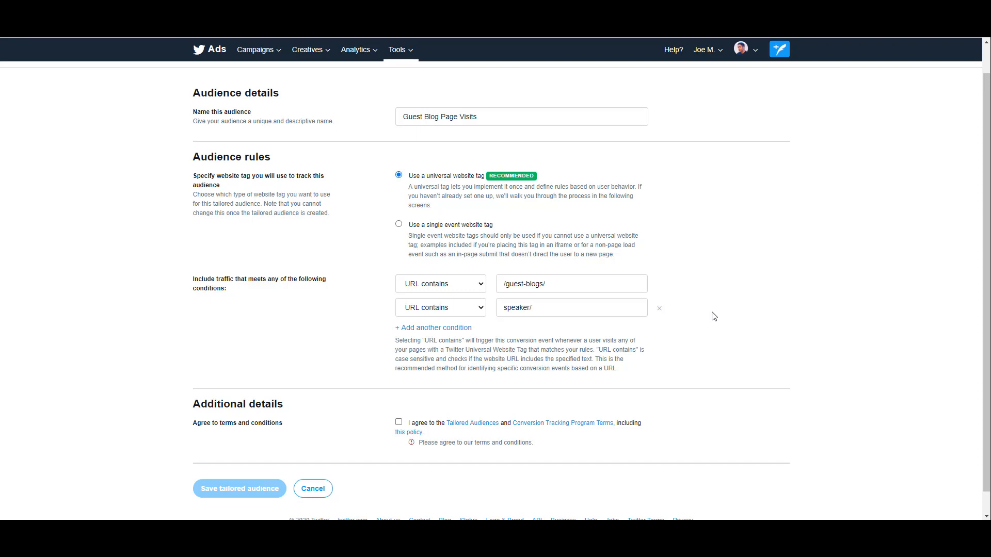
left_click(398, 423)
left_click(230, 479)
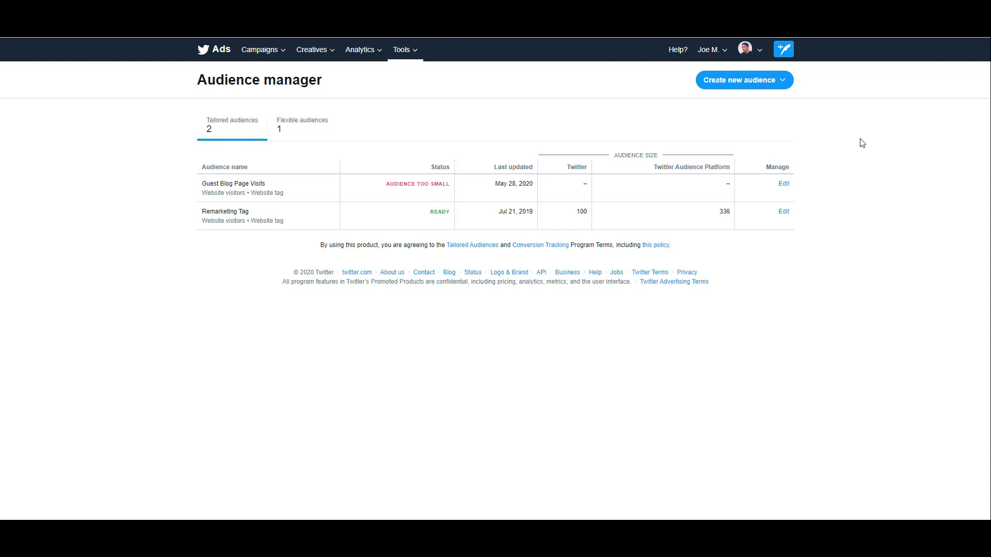
- Start an uploaded-list audience named "Shopify Customers - March 2020" and supply the file "Shopify Customers - March 2020.csv" for column mapping
left_click(788, 81)
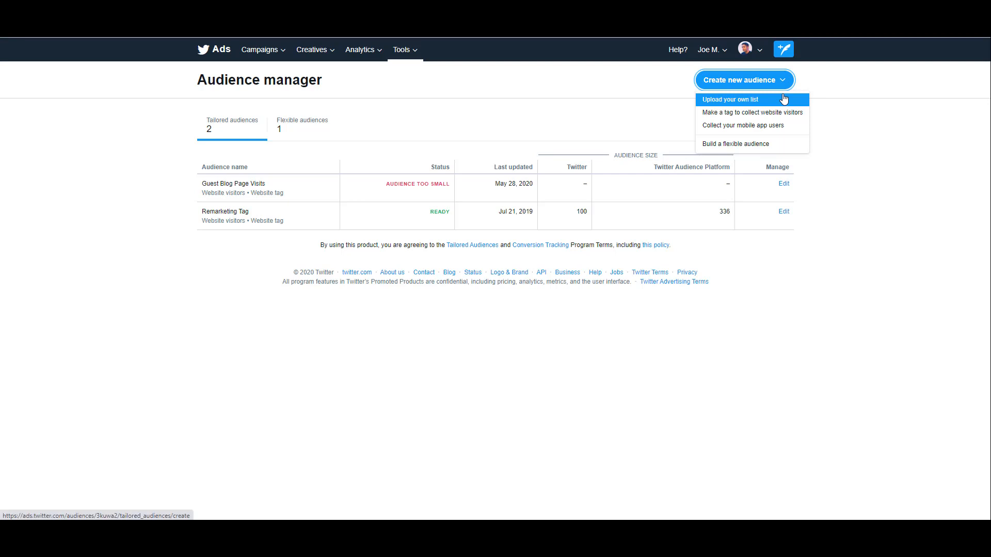
left_click(784, 99)
type("Shopify ")
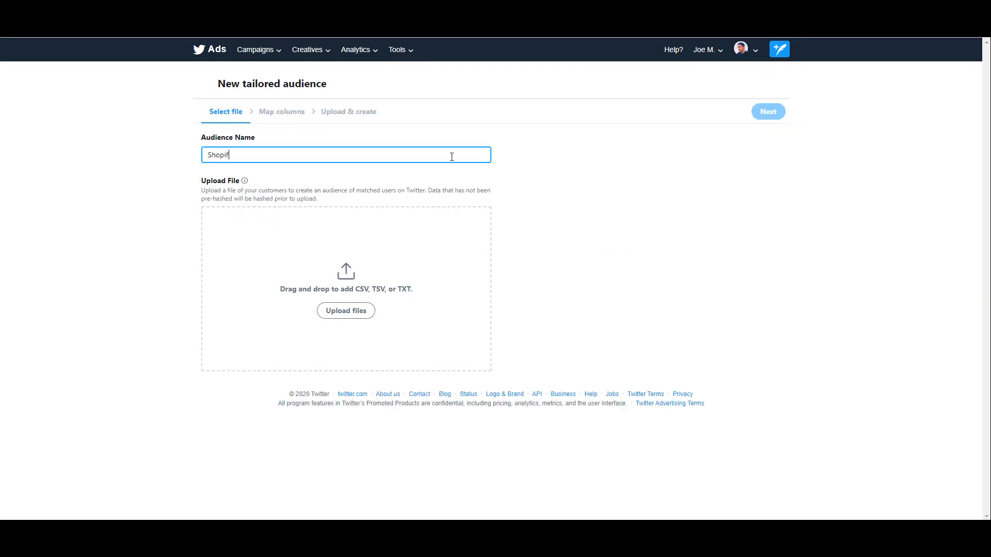
type("Customers - March 2020")
left_click(364, 313)
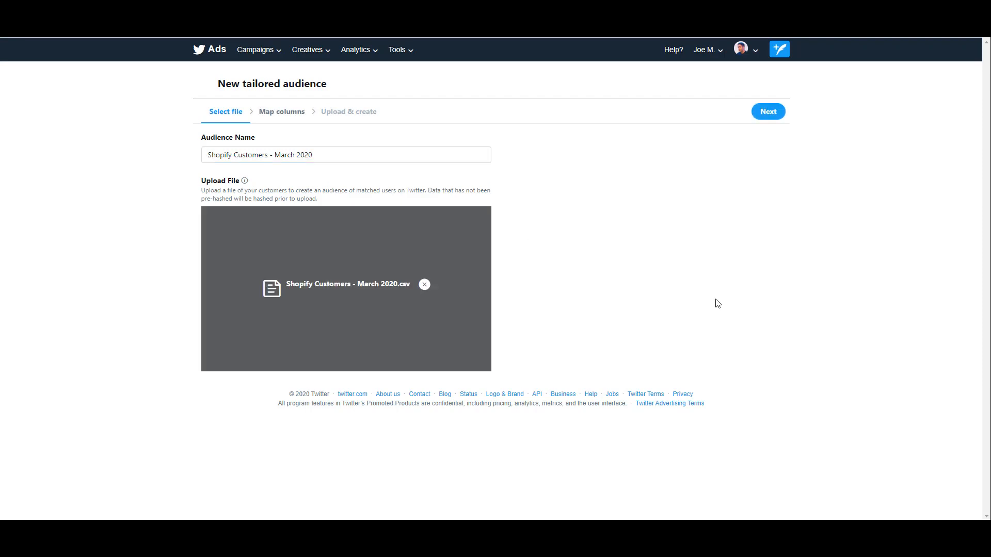
left_click(778, 114)
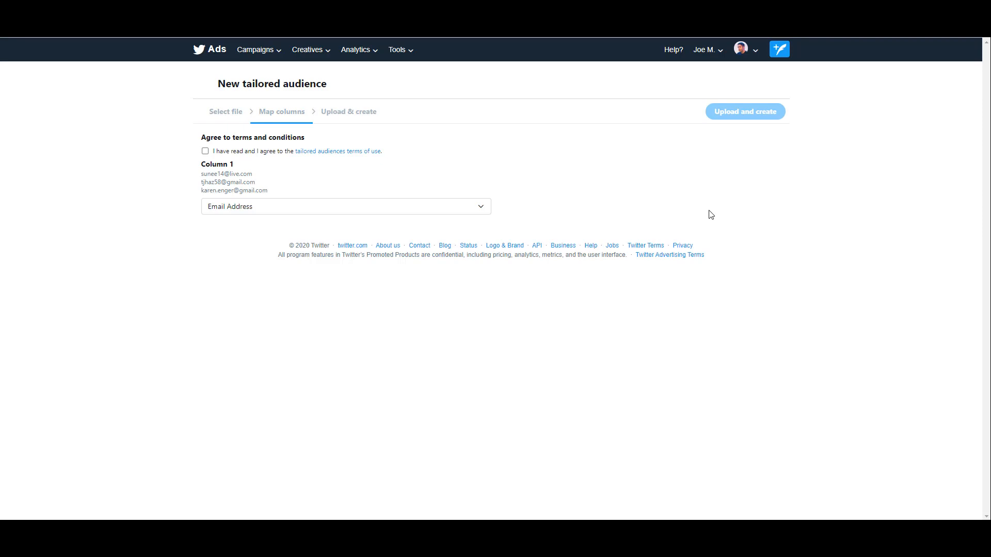
- Keep Column 1 mapped to Email Address, agree to the tailored audiences terms, and finish uploading and creating the customer list audience
left_click(482, 209)
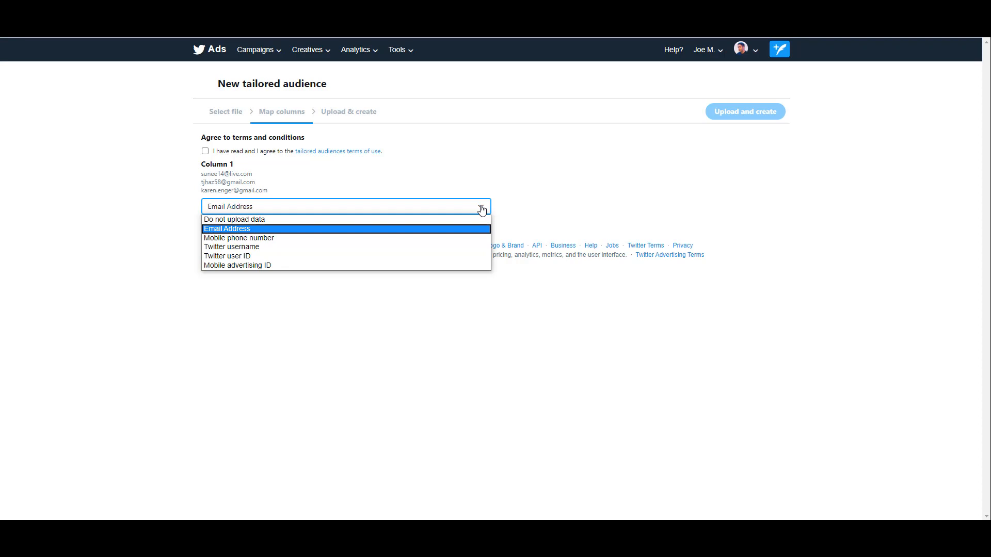
left_click(478, 181)
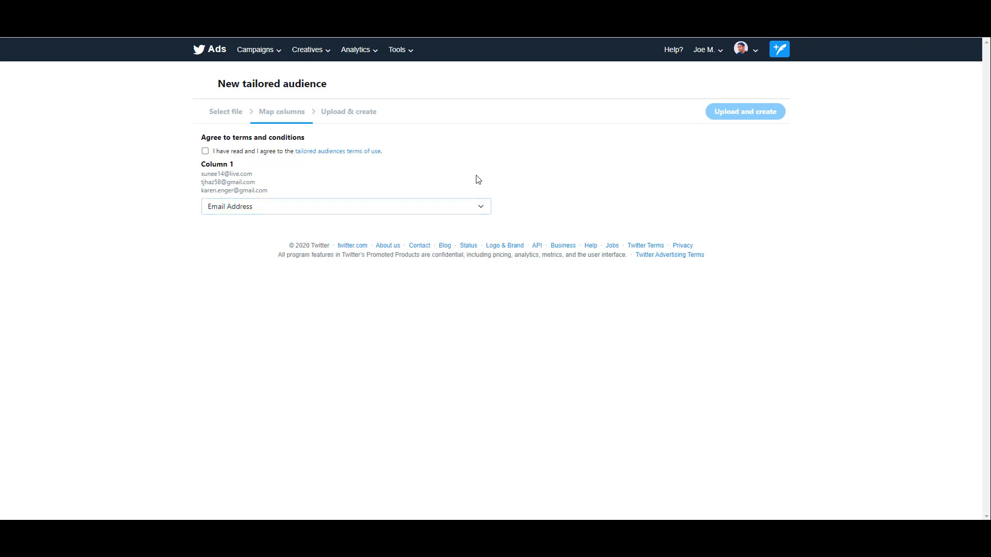
left_click(205, 151)
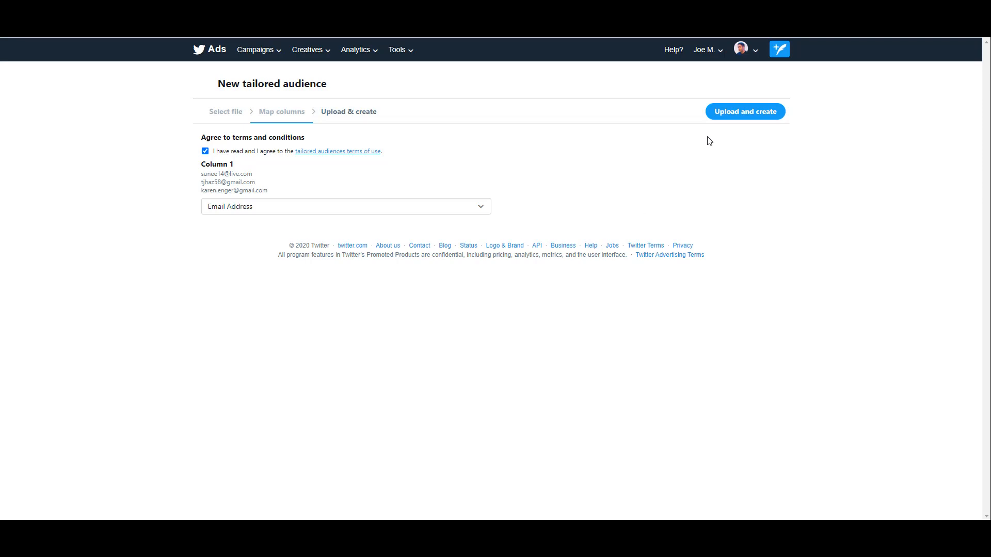
left_click(729, 115)
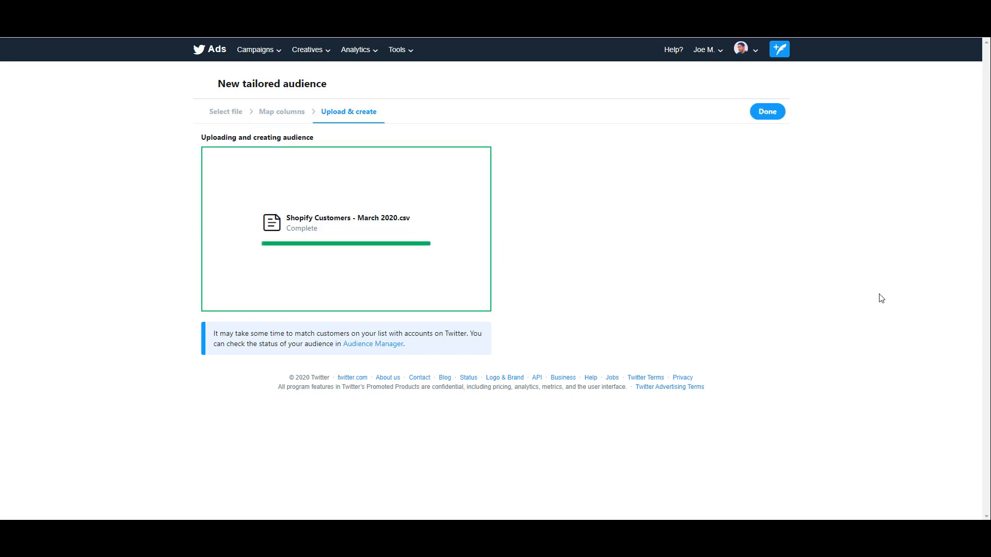
left_click(767, 112)
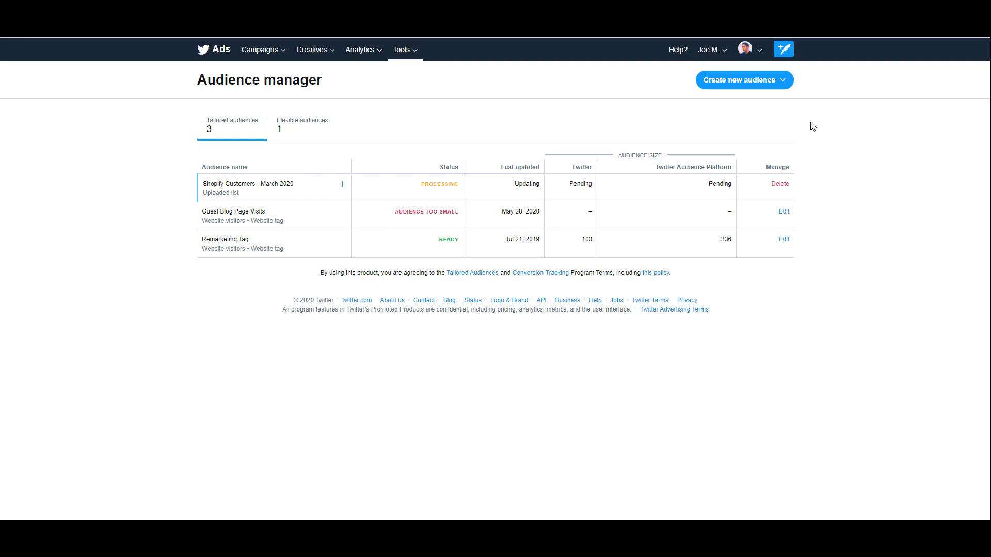
left_click(784, 81)
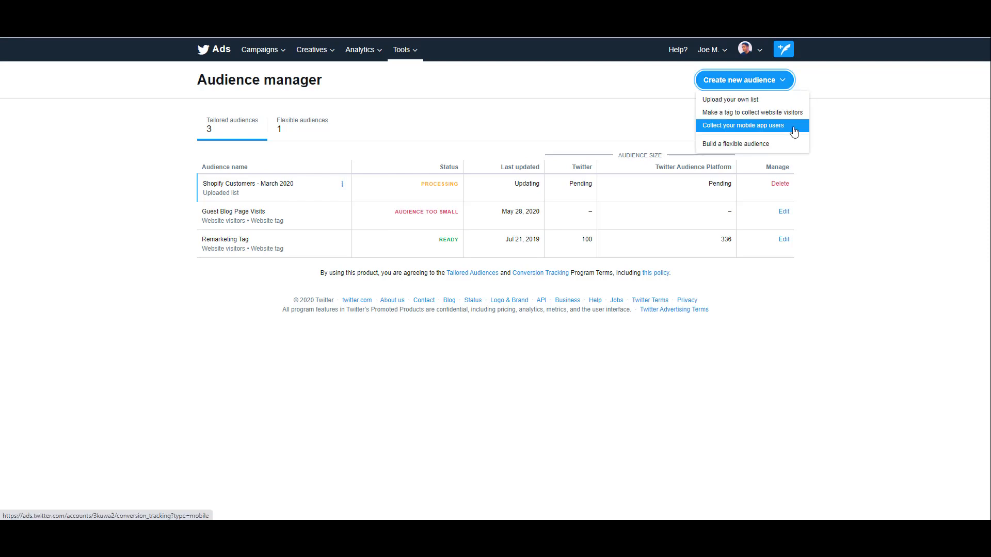
left_click(793, 126)
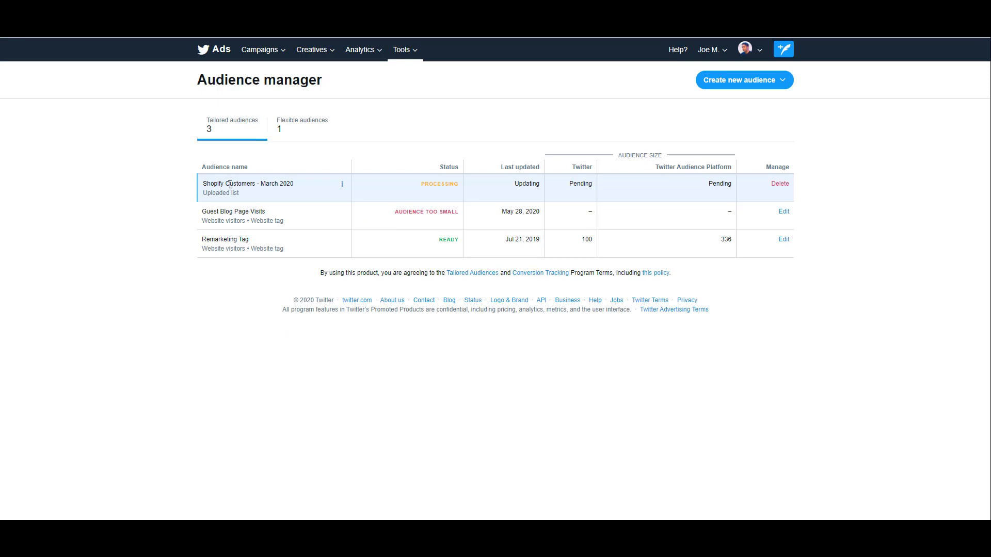
- Start building a flexible audience and name it "Flexible Audience Example"
left_click(323, 128)
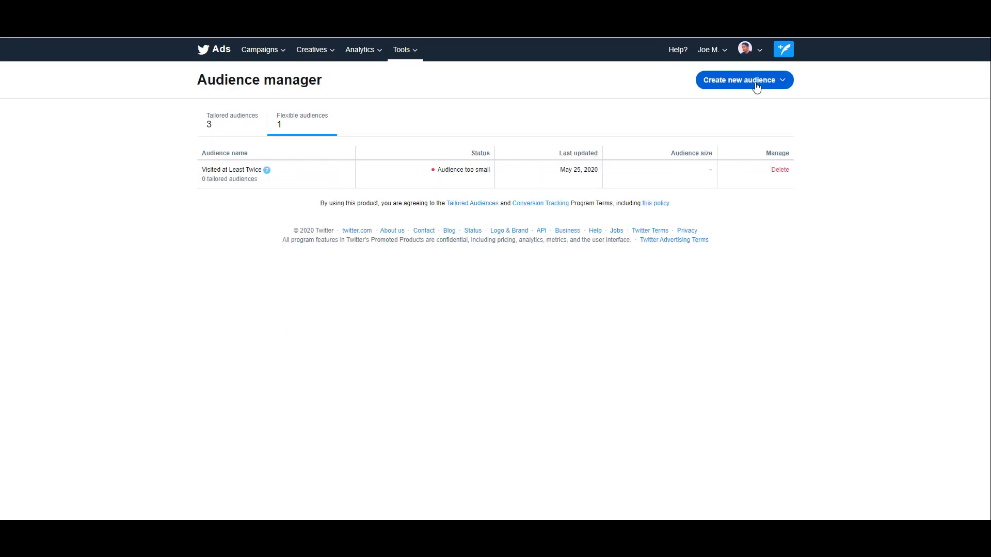
left_click(756, 87)
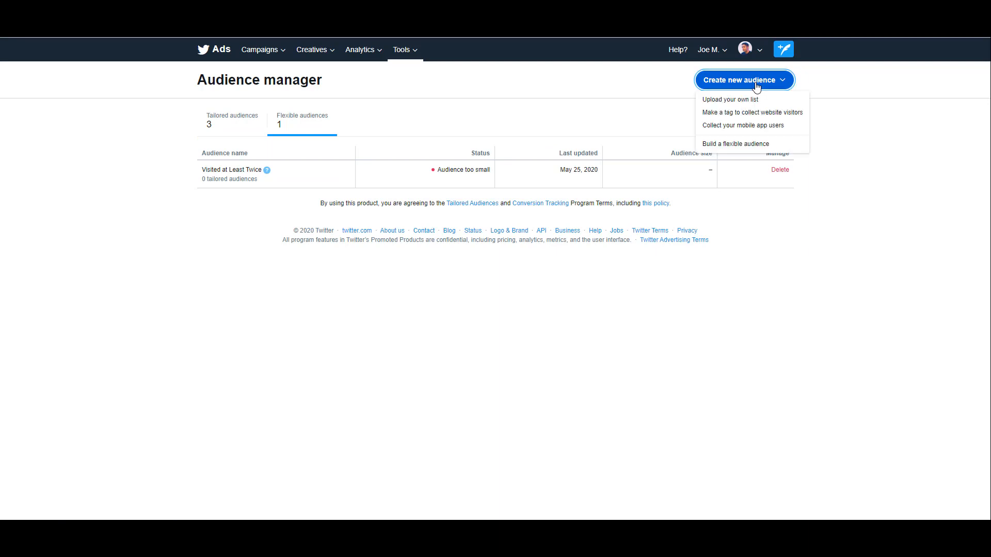
left_click(779, 147)
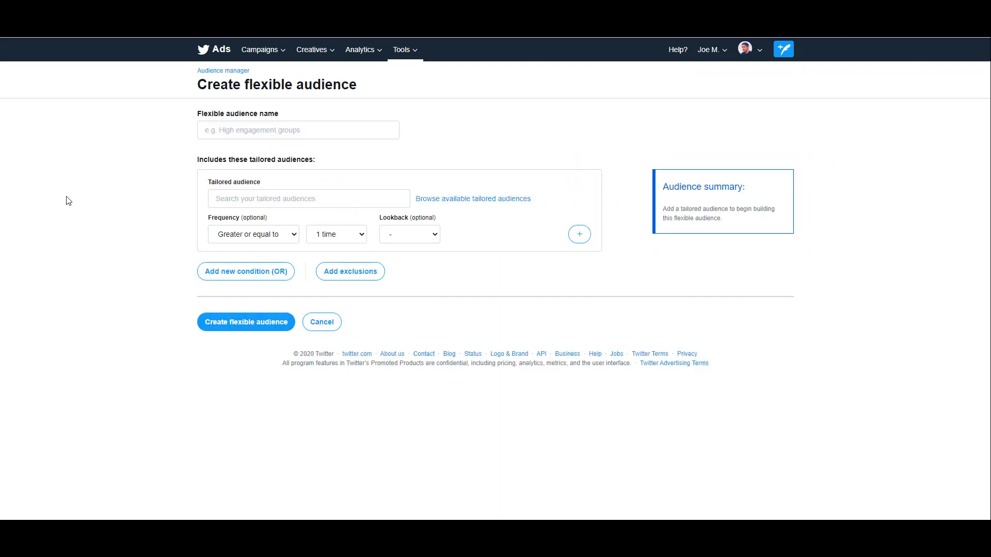
left_click(231, 129)
type("Flex")
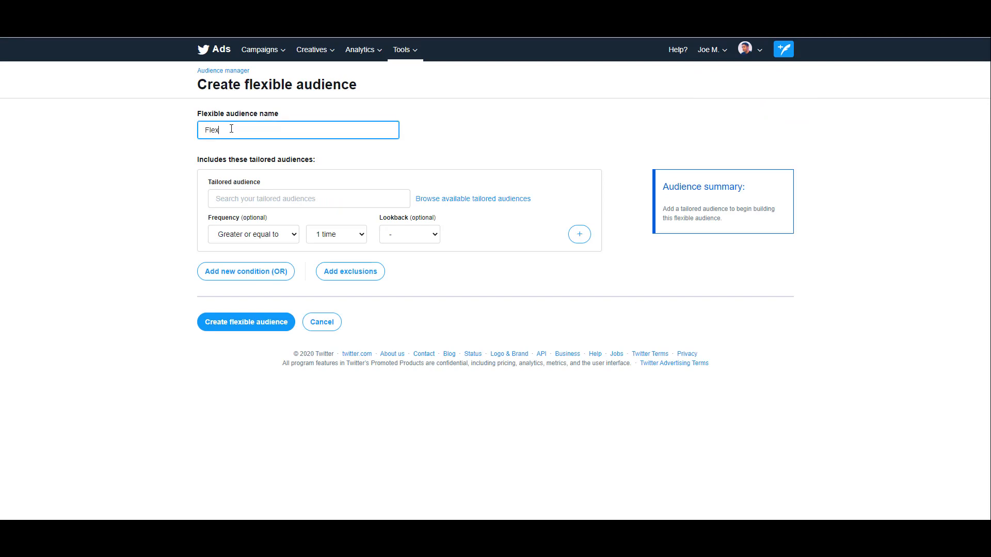
type("ible Audience Example")
left_click(102, 176)
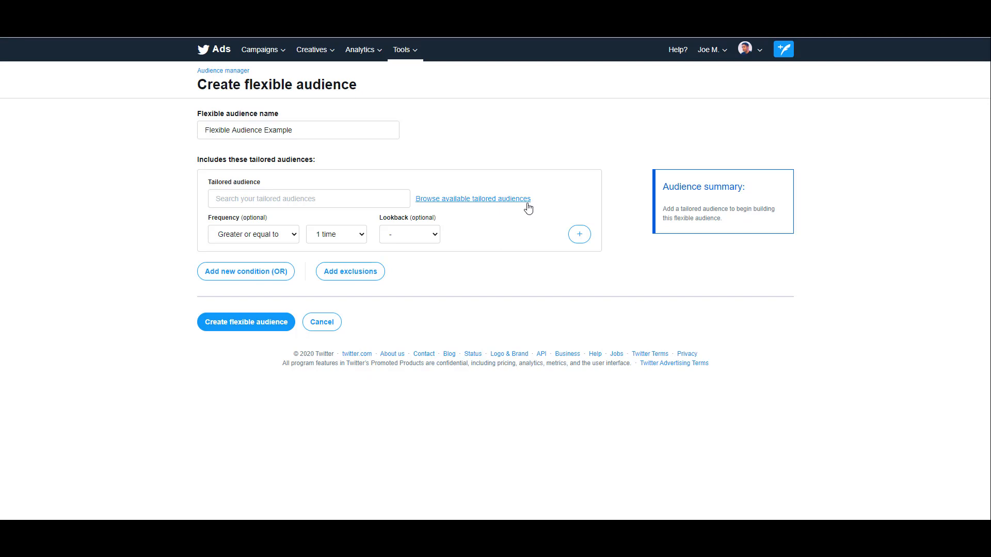
- Set the first tailored audience condition's frequency to Greater than 5 times and its lookback to 30 days
left_click(287, 235)
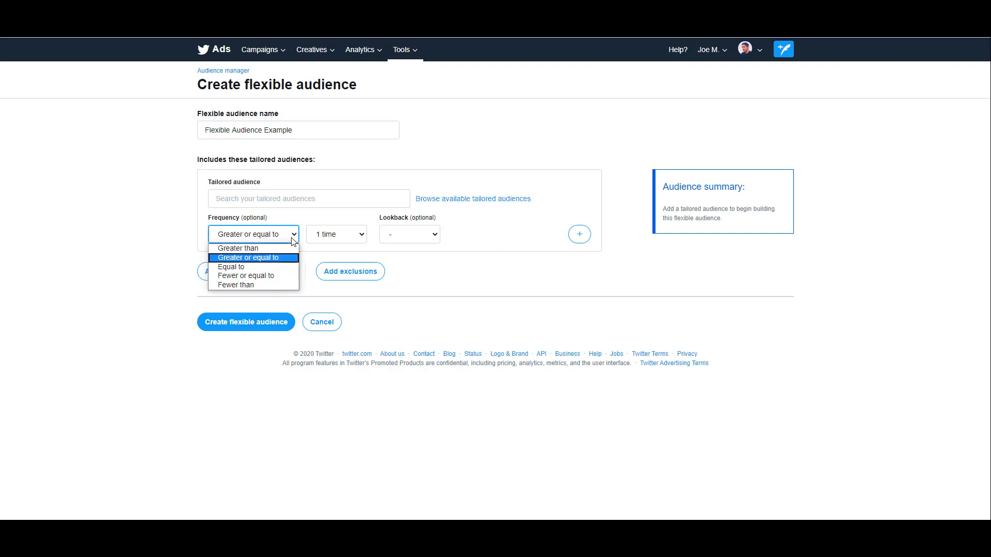
left_click(284, 250)
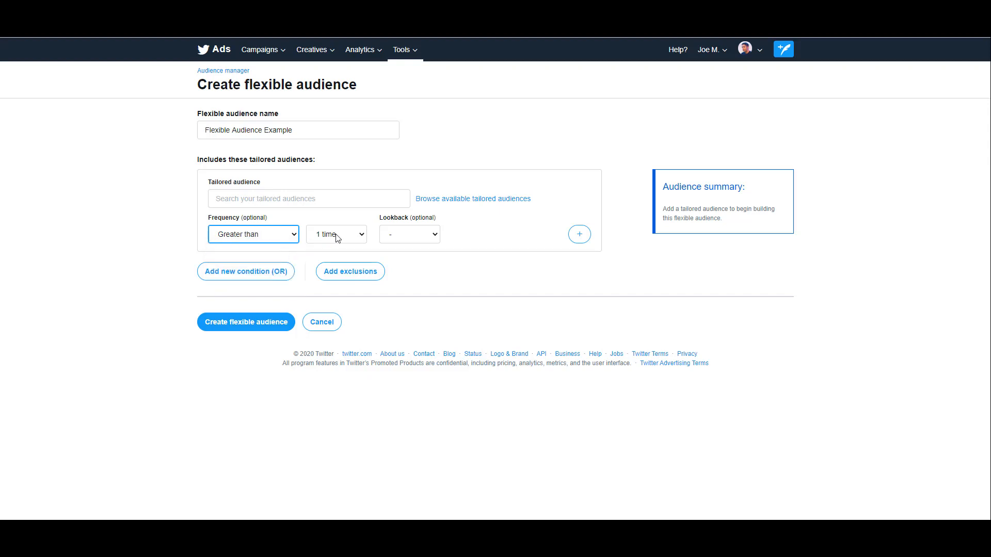
left_click(336, 235)
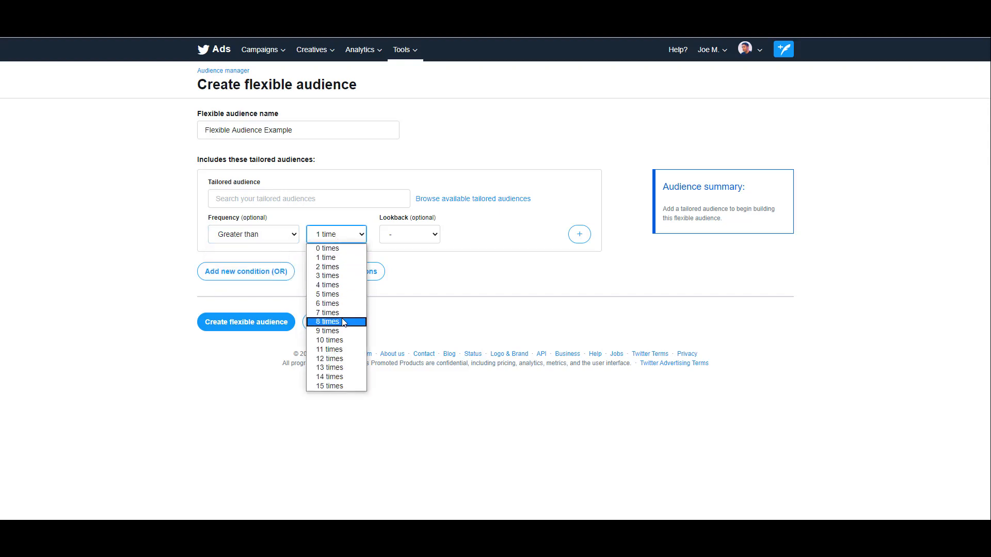
left_click(340, 295)
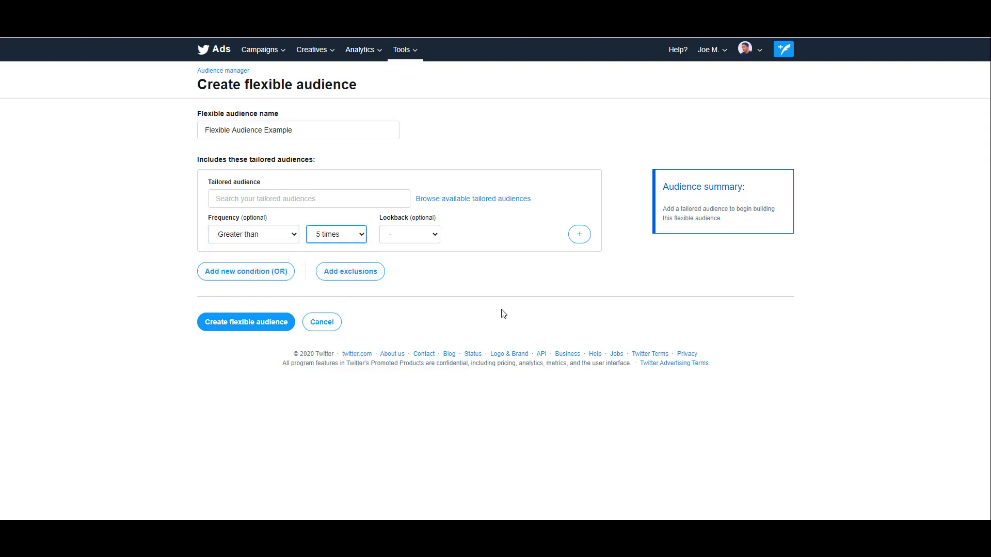
left_click(436, 242)
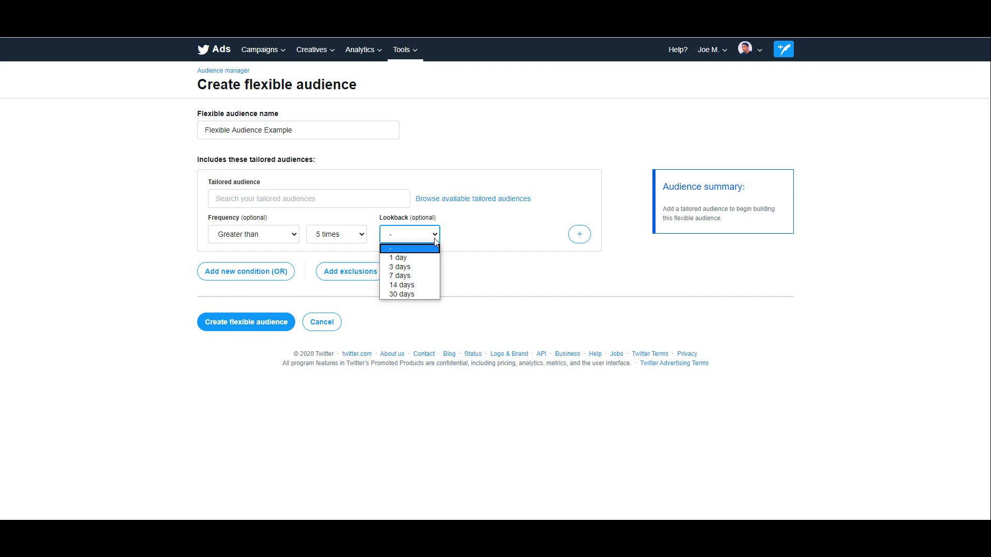
left_click(425, 294)
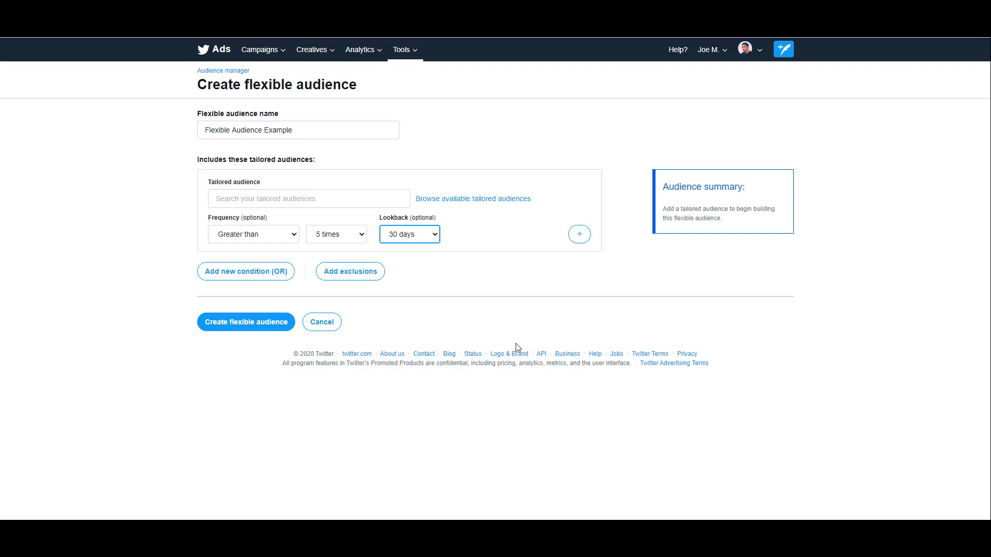
- Add an OR condition and an exclusions section to the flexible audience, and cancel its creation
left_click(283, 275)
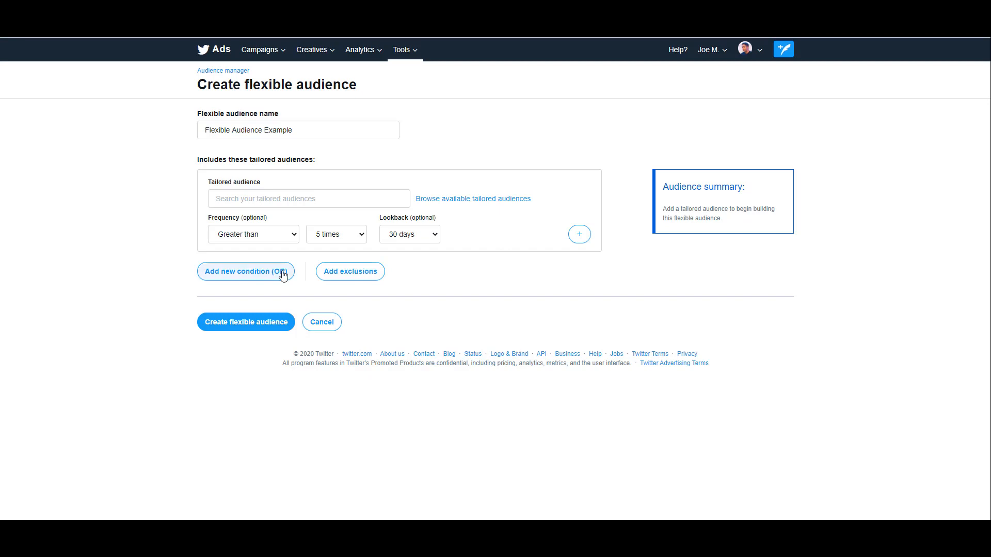
left_click(283, 275)
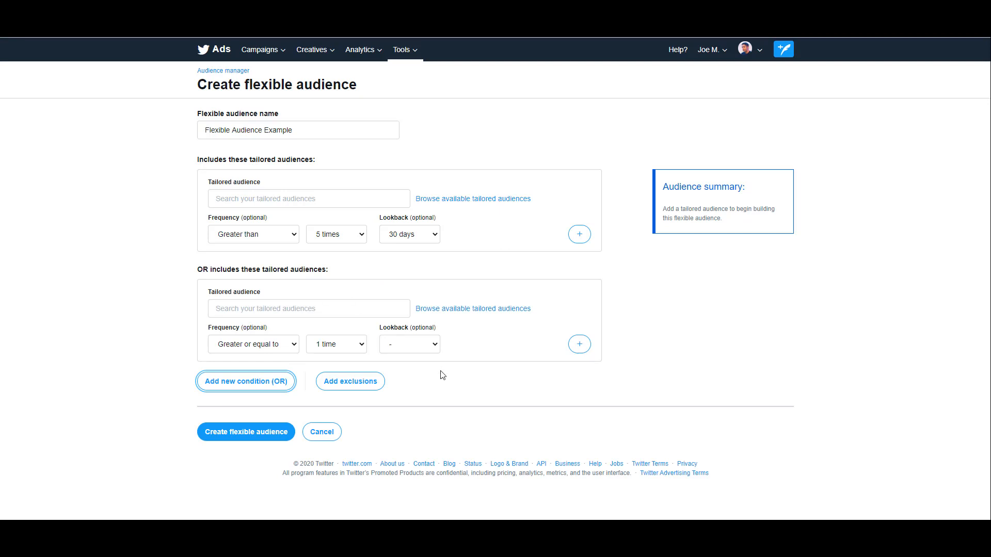
left_click(377, 391)
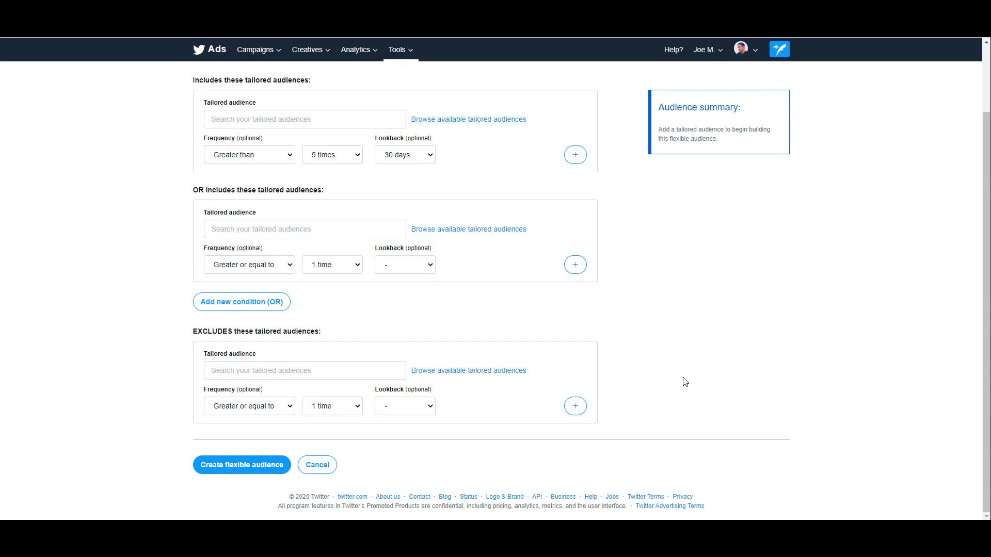
left_click(328, 466)
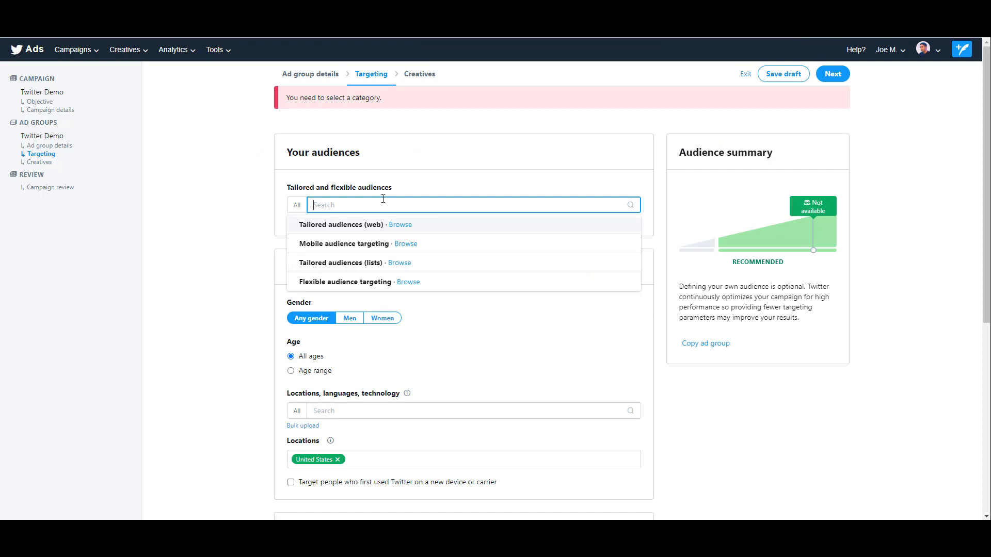
- Browse the web tailored audiences available for the ad group and review the option to target similar people
left_click(400, 227)
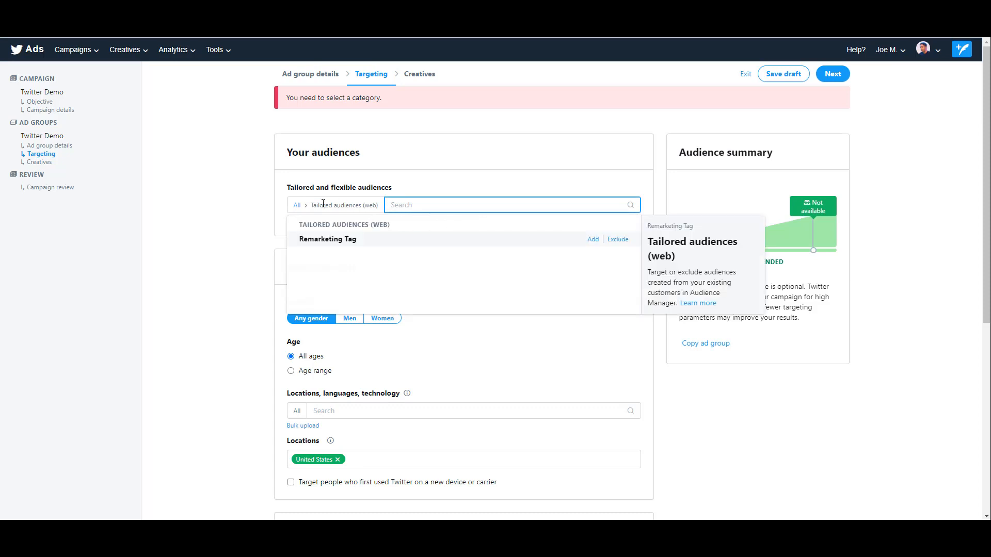
left_click(296, 206)
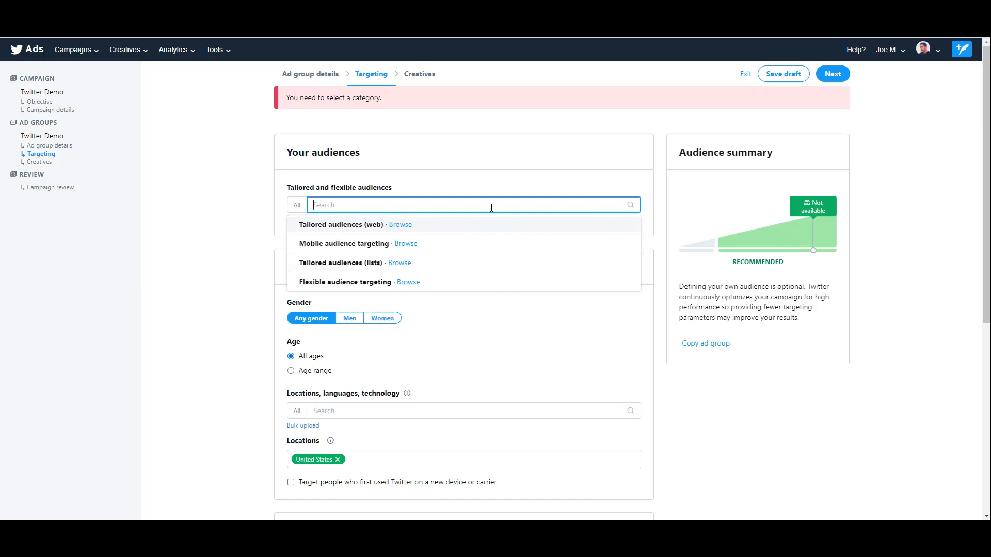
left_click(228, 196)
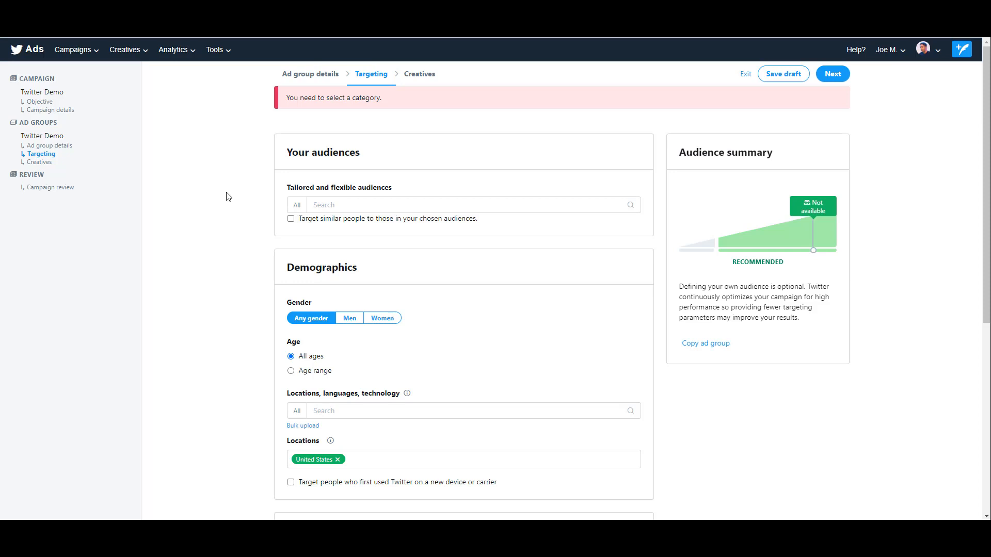
left_click(290, 219)
- Restrict the ad group's demographics to an age range of 18 and up
left_click(306, 374)
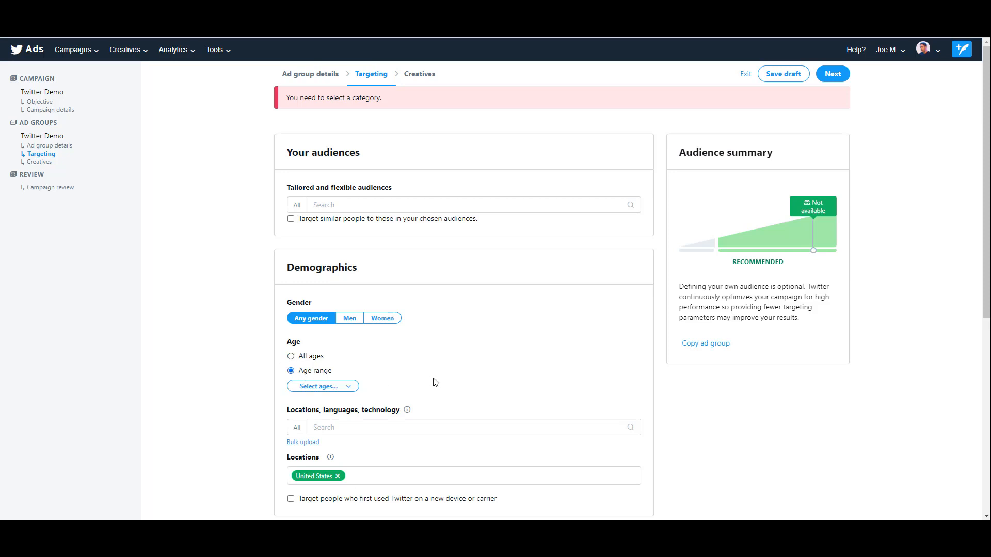
scroll(435, 379, "down", 3)
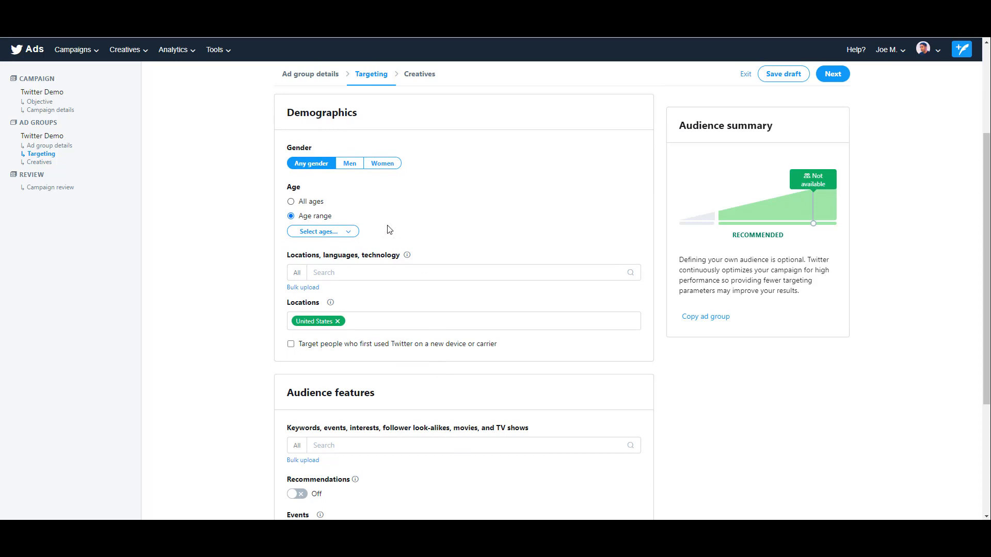
left_click(354, 232)
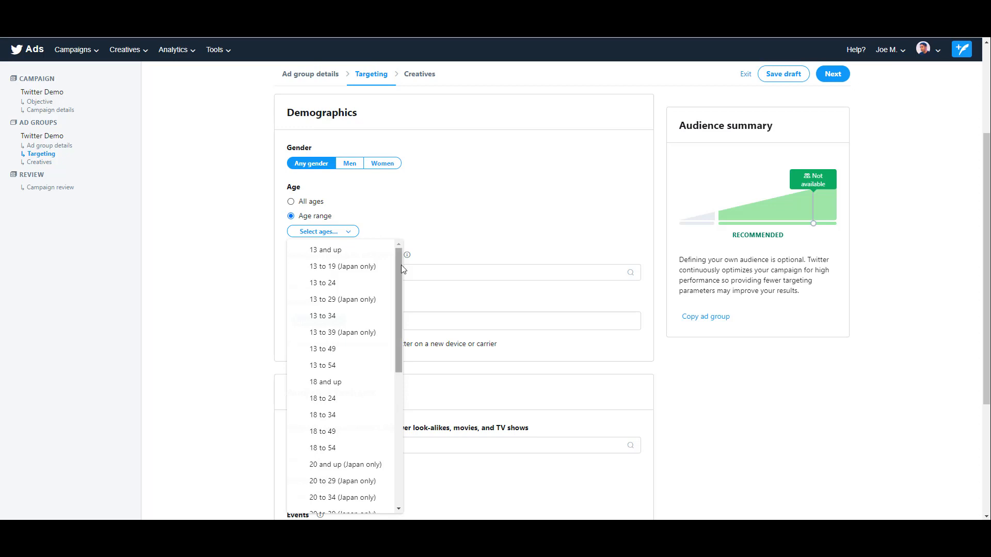
scroll(401, 264, "down", 3)
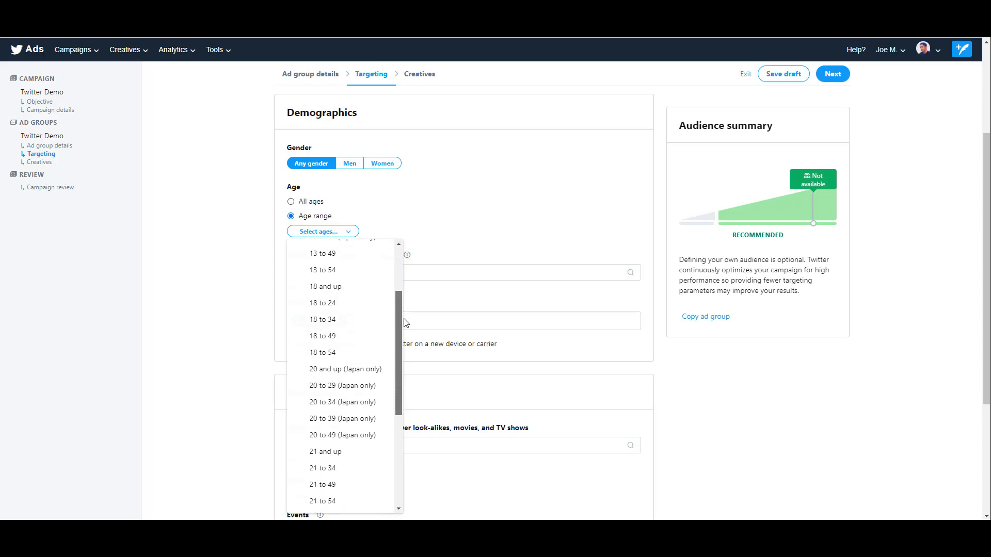
left_click_drag(406, 331, 403, 374)
left_click_drag(403, 392, 403, 423)
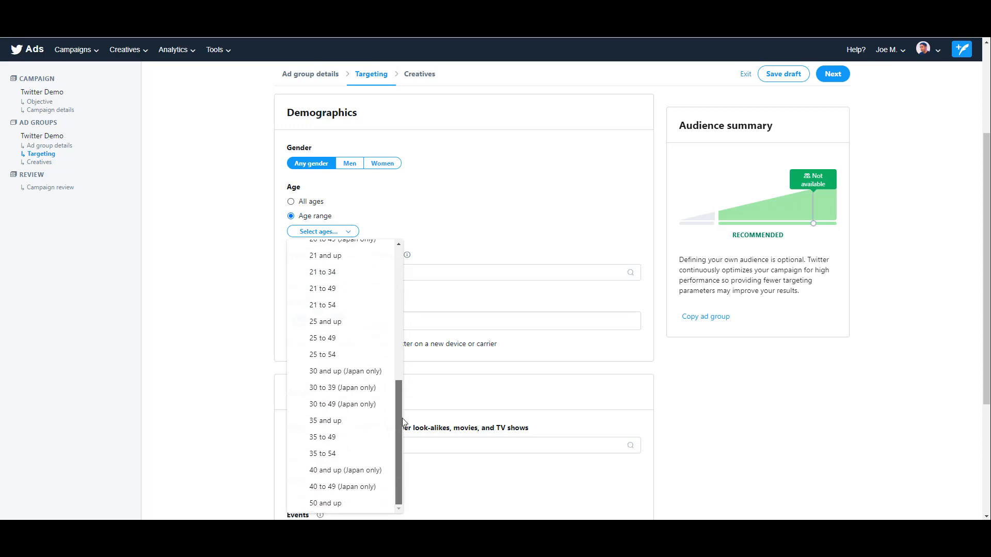
left_click(211, 269)
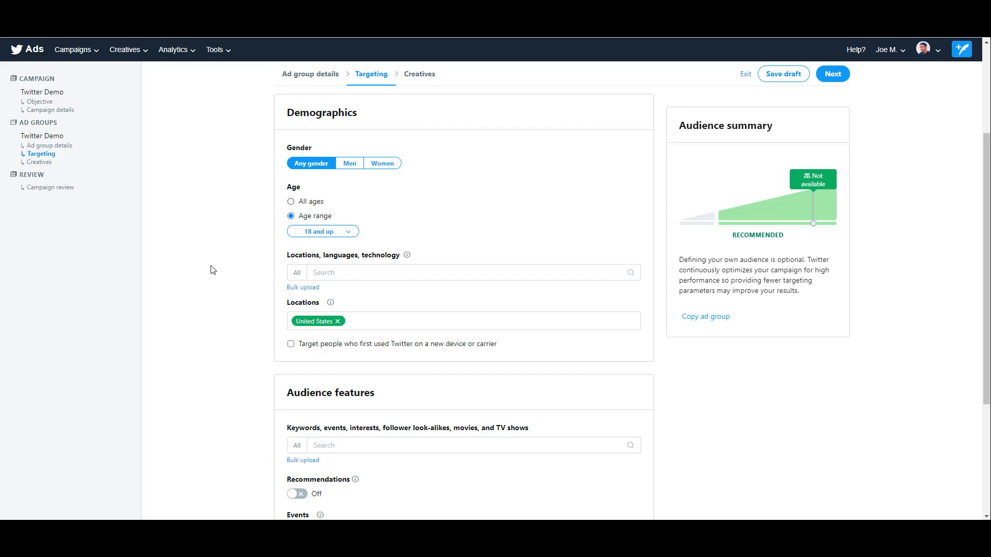
- Examine the OS version targeting options for iOS devices, Android devices and other mobile
left_click(352, 273)
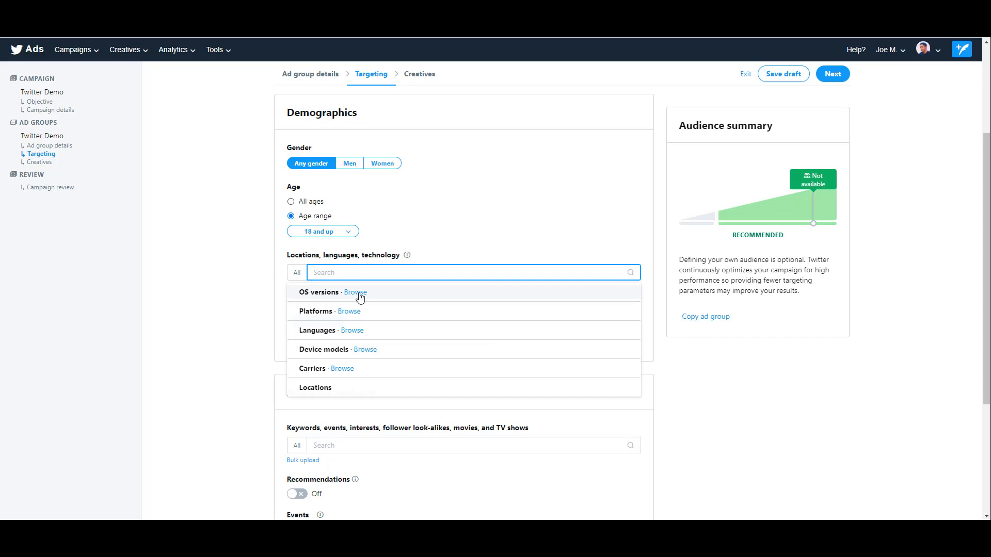
left_click(356, 292)
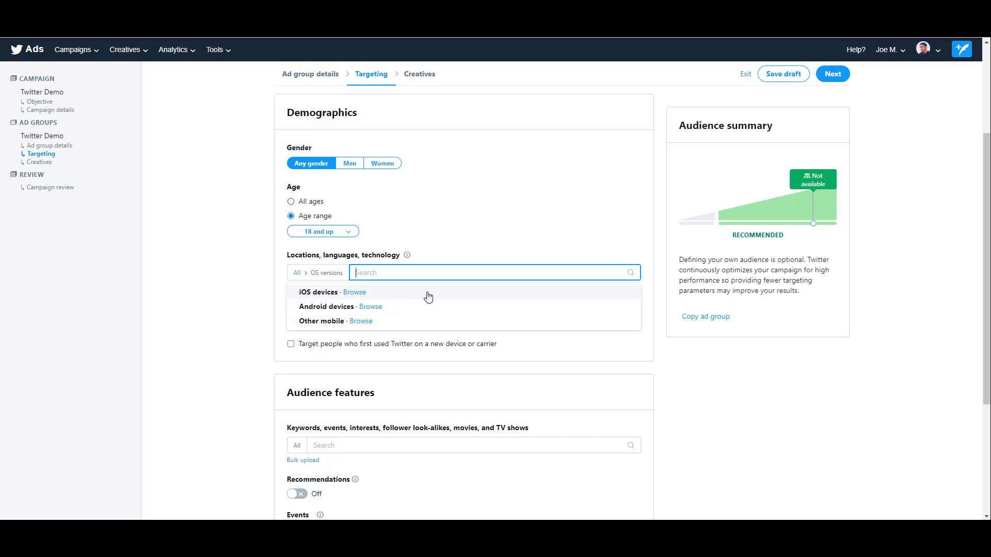
left_click(364, 293)
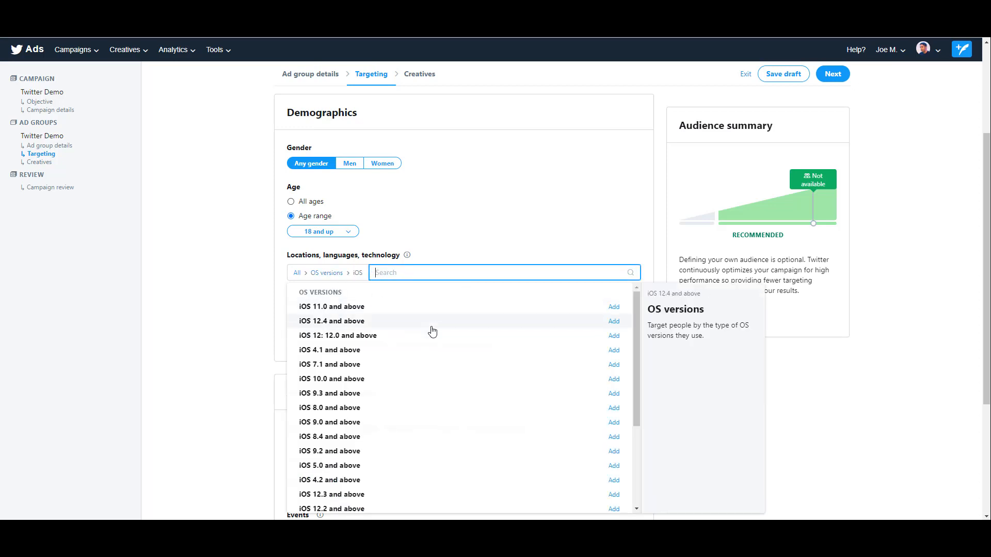
scroll(439, 331, "down", 5)
scroll(442, 333, "up", 5)
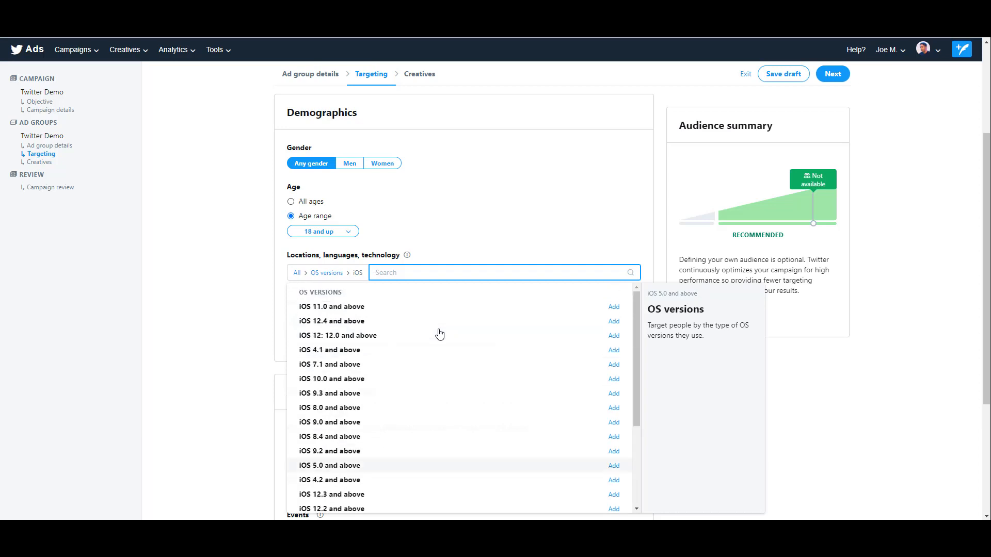
left_click(327, 272)
left_click(371, 305)
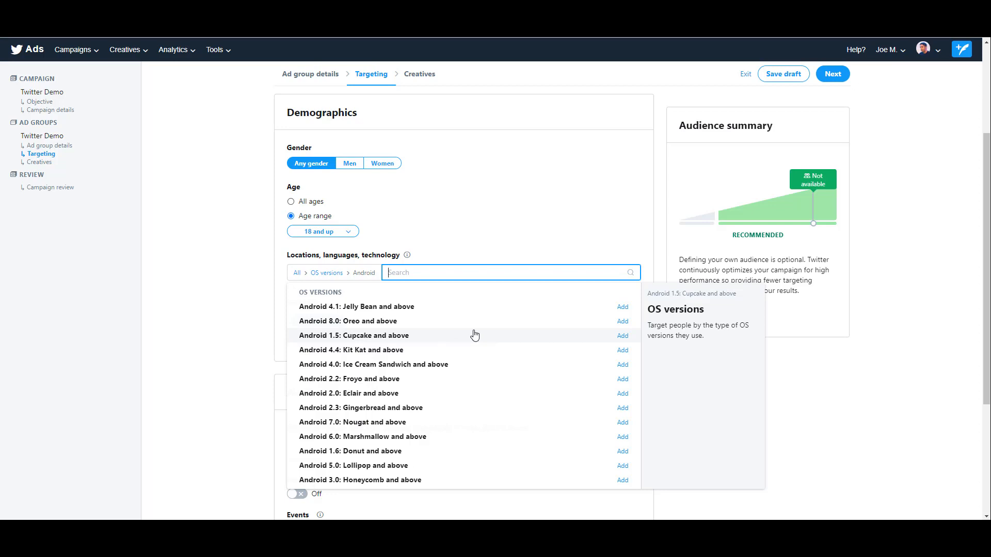
left_click(326, 273)
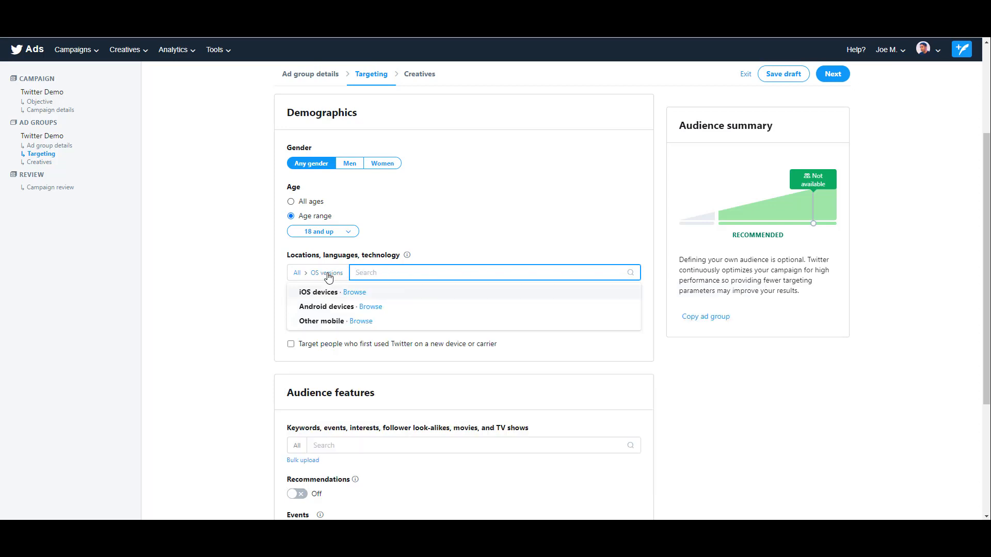
left_click(361, 323)
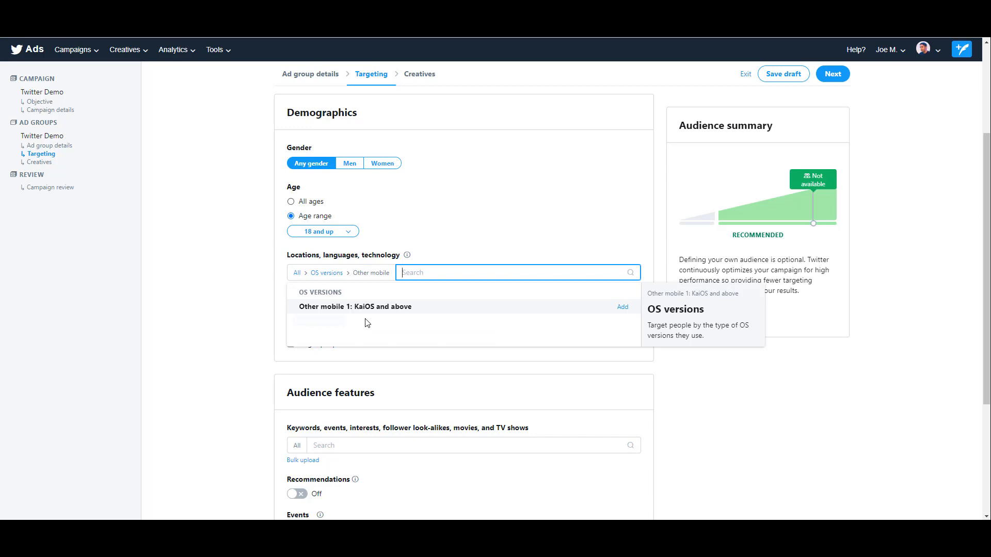
left_click(297, 273)
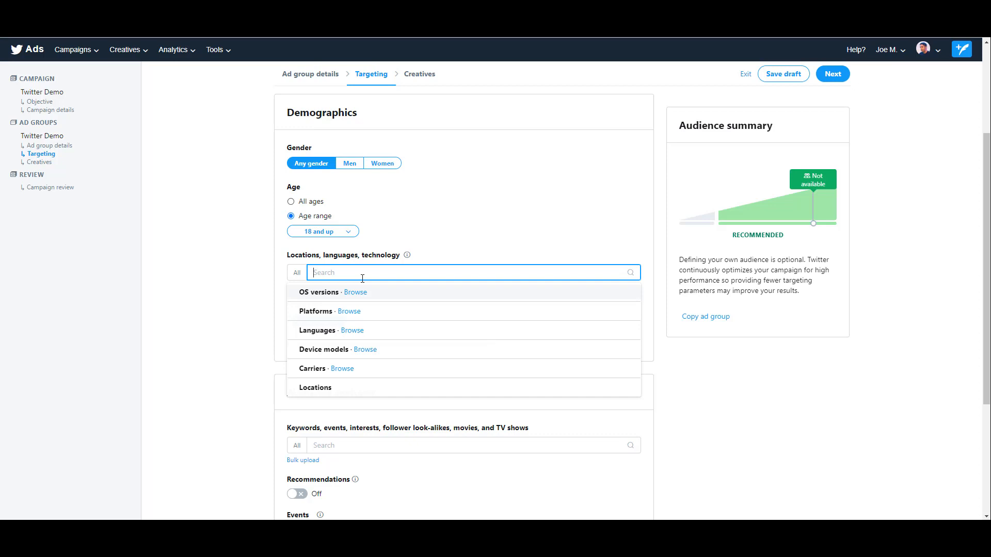
- Review the platform and language options available for demographic targeting
left_click(358, 313)
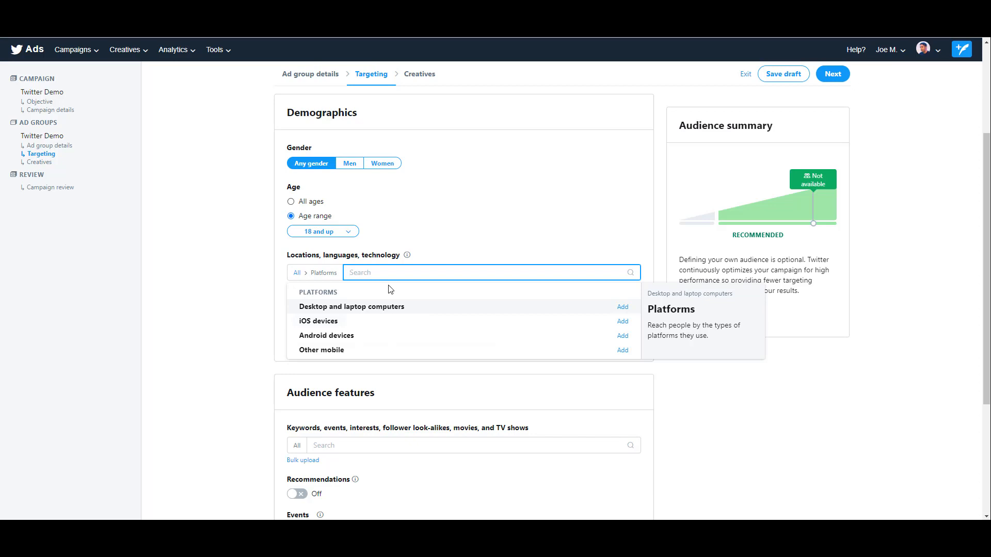
left_click(296, 273)
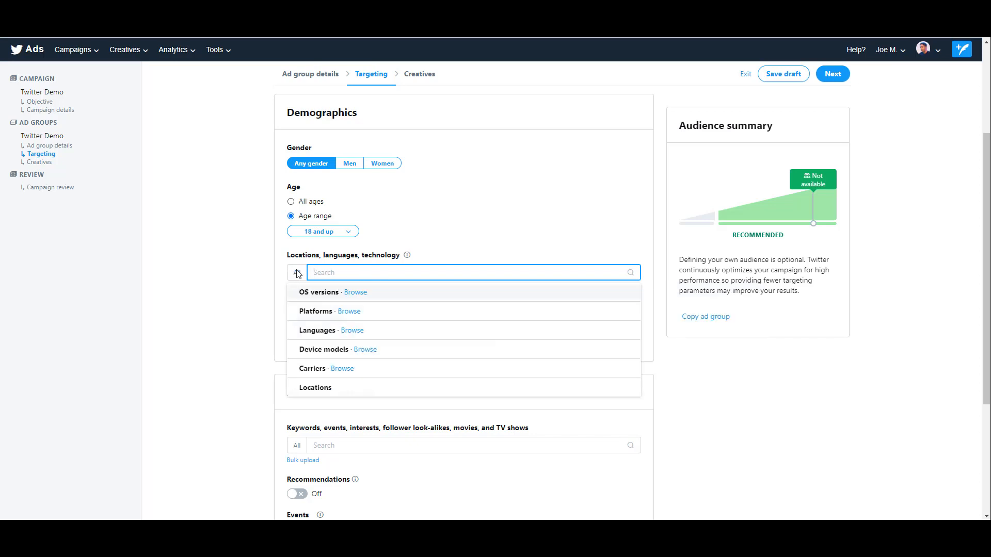
left_click(355, 334)
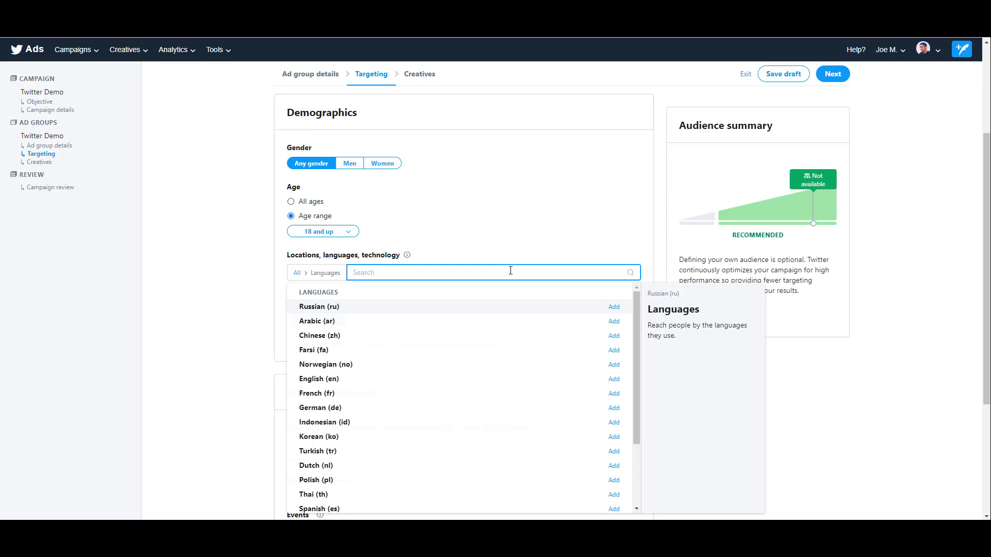
left_click(297, 273)
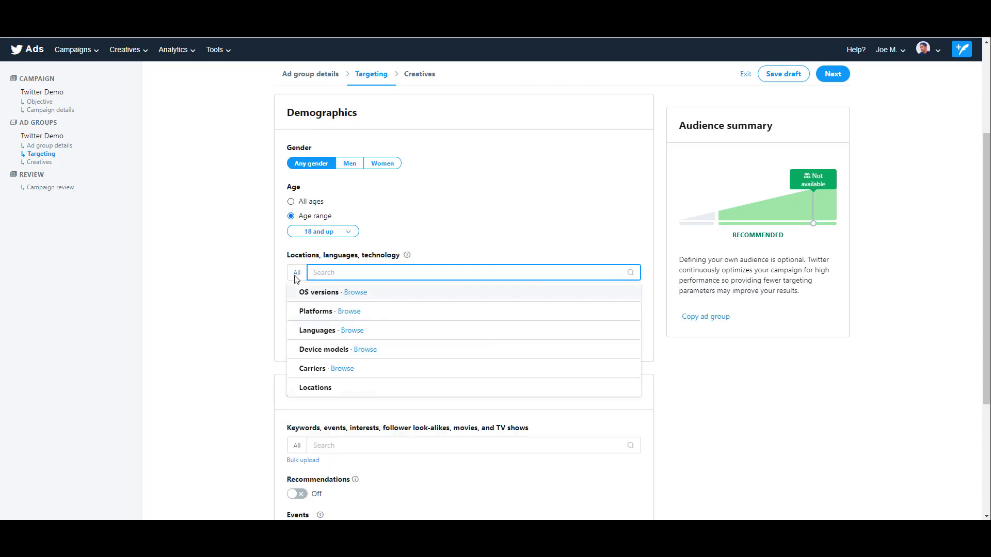
- Look through the full list of device models available for targeting
left_click(365, 349)
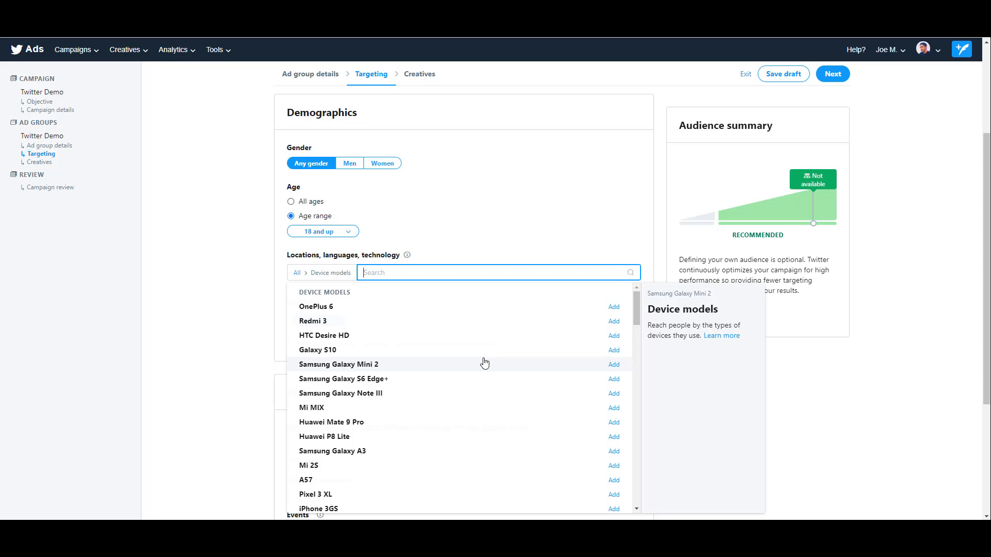
scroll(484, 362, "down", 1)
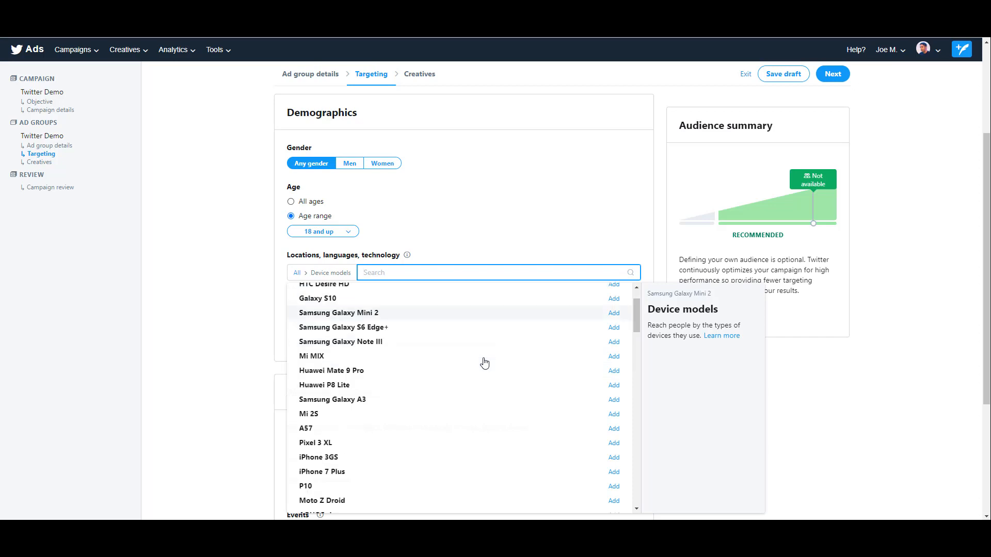
scroll(484, 362, "down", 8)
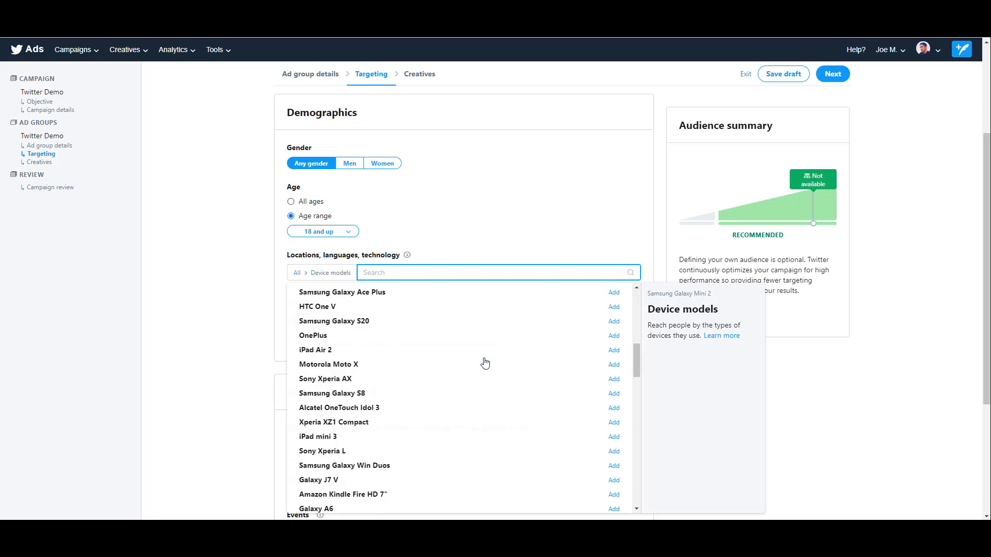
scroll(485, 363, "down", 6)
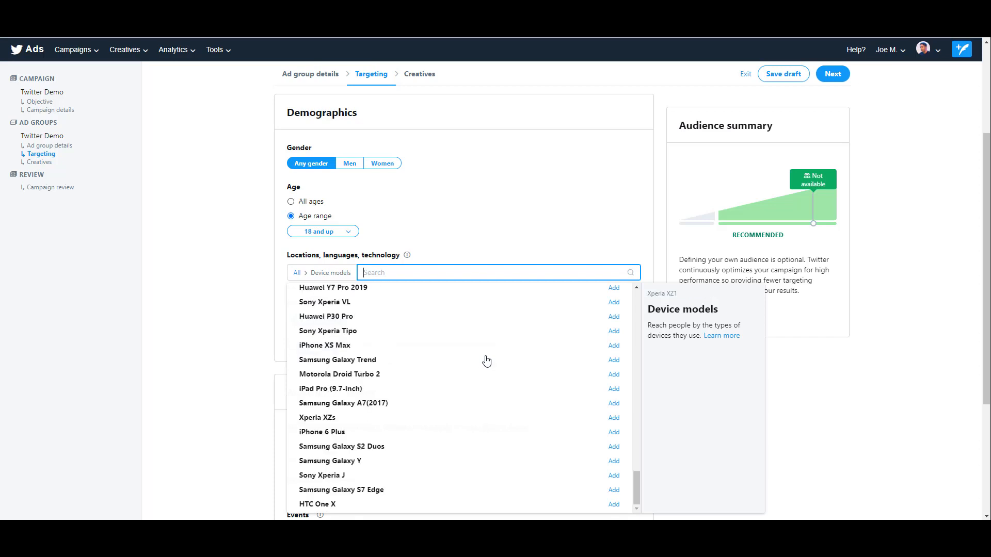
scroll(486, 361, "up", 5)
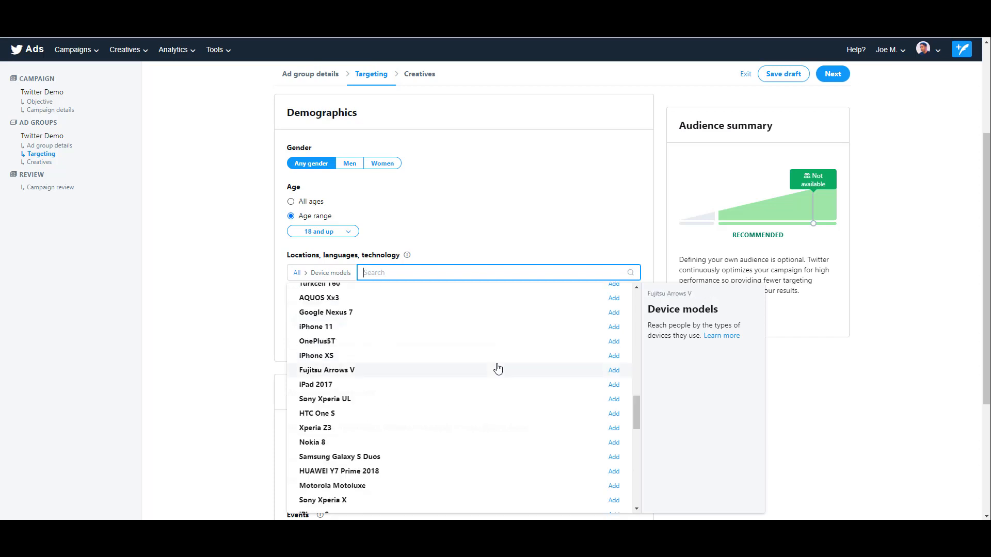
scroll(498, 368, "up", 10)
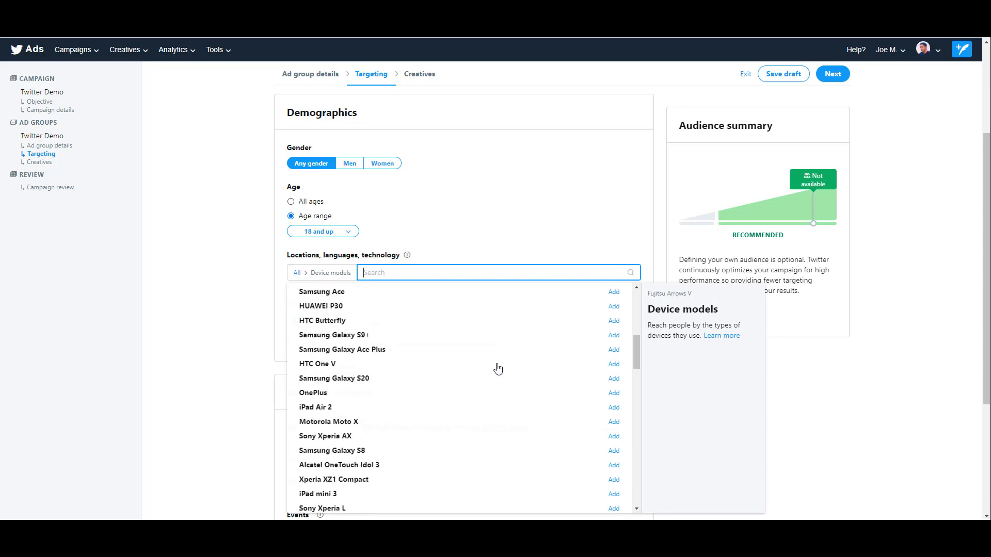
scroll(498, 368, "up", 2)
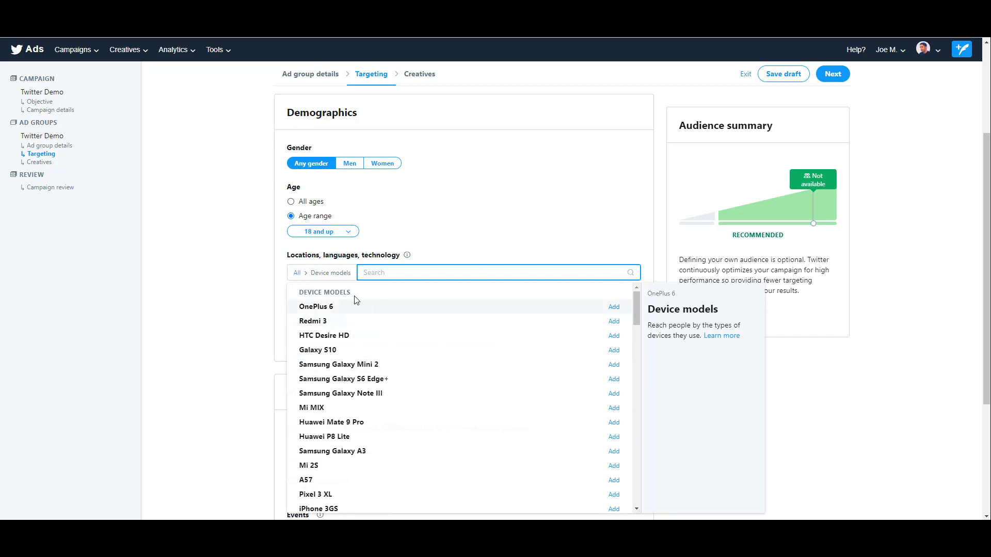
left_click(297, 275)
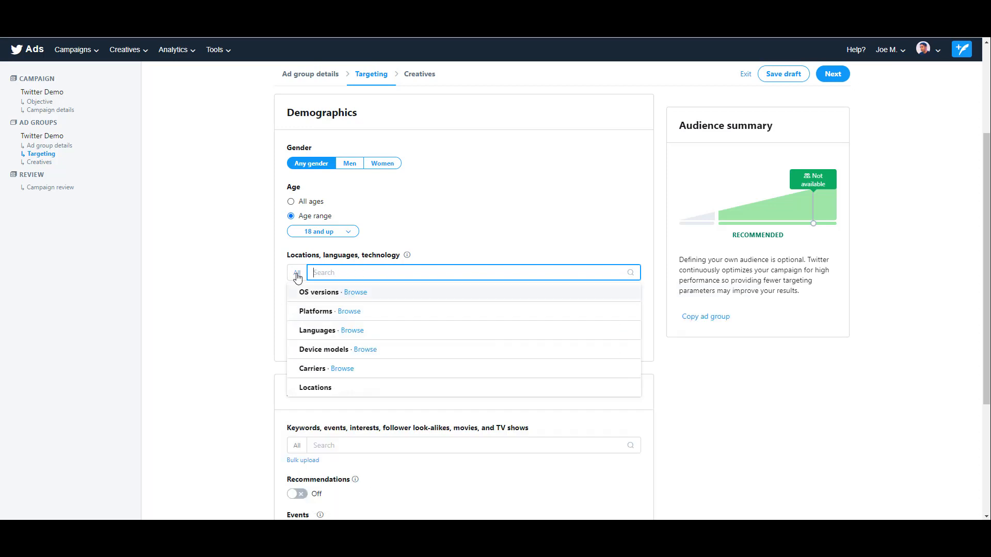
- Browse the carrier targeting options by country and examine the carriers listed for US - United States
left_click(347, 370)
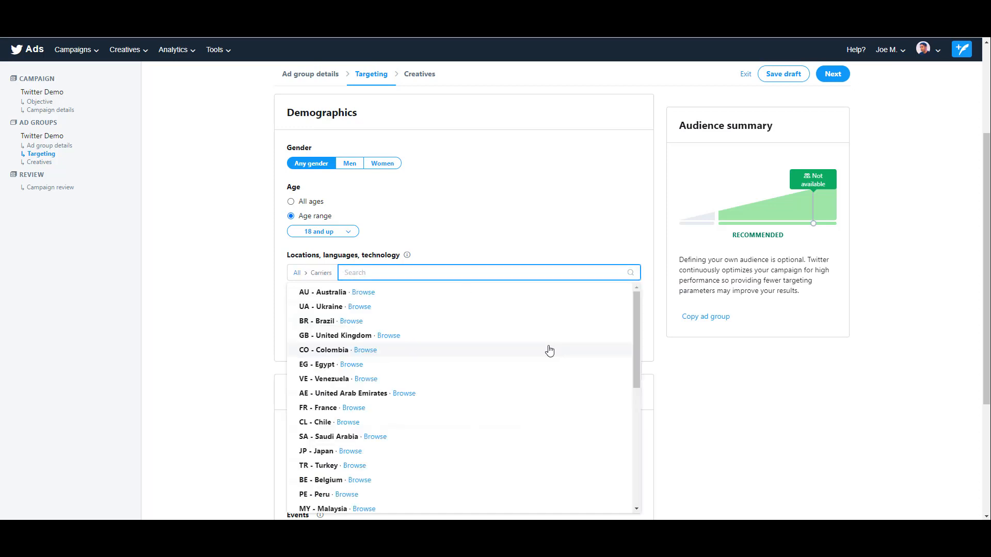
scroll(548, 348, "down", 5)
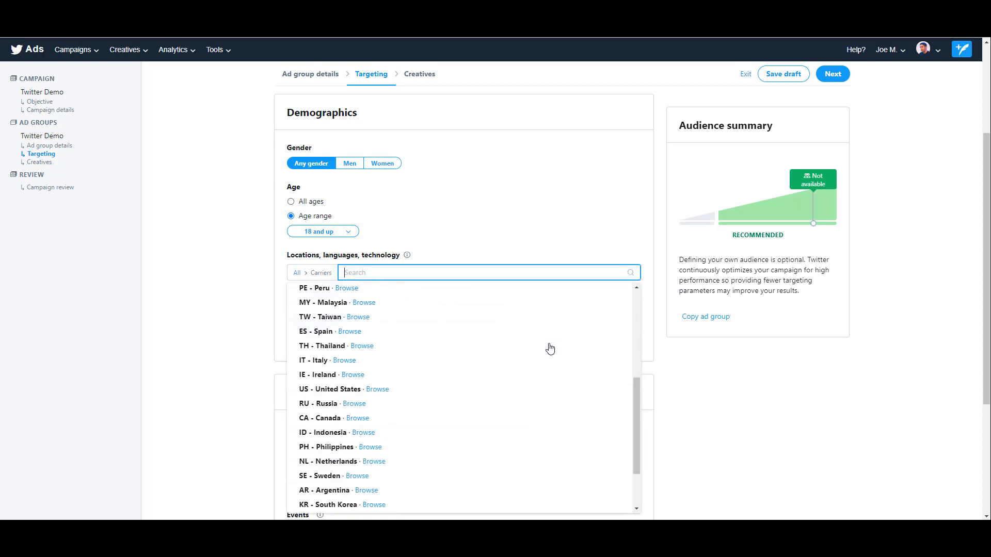
left_click(377, 317)
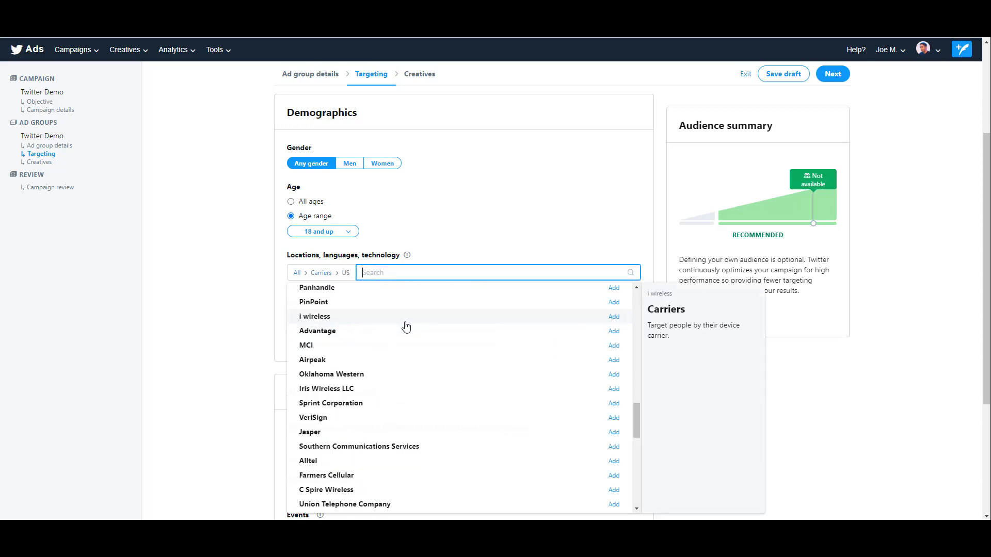
scroll(405, 326, "up", 3)
scroll(408, 328, "up", 8)
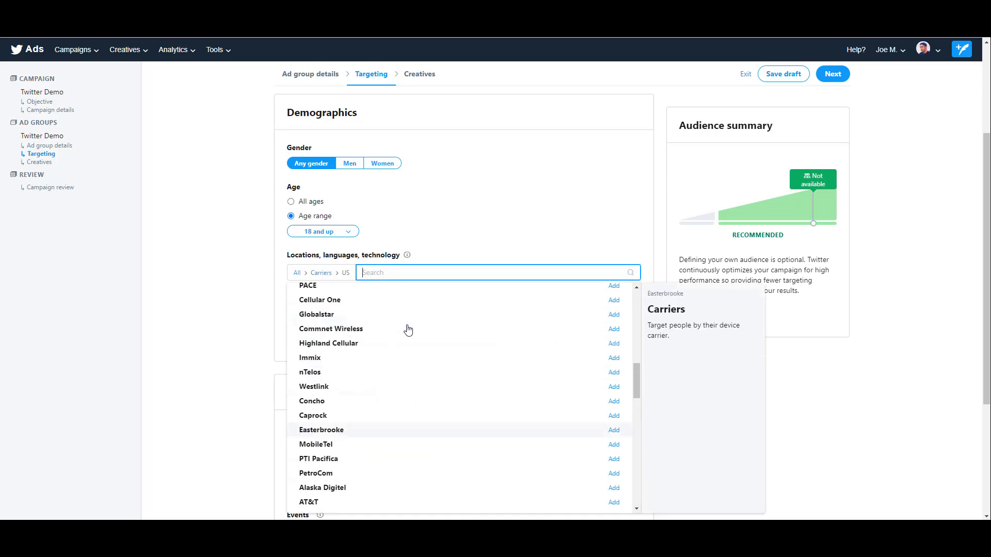
scroll(409, 328, "up", 6)
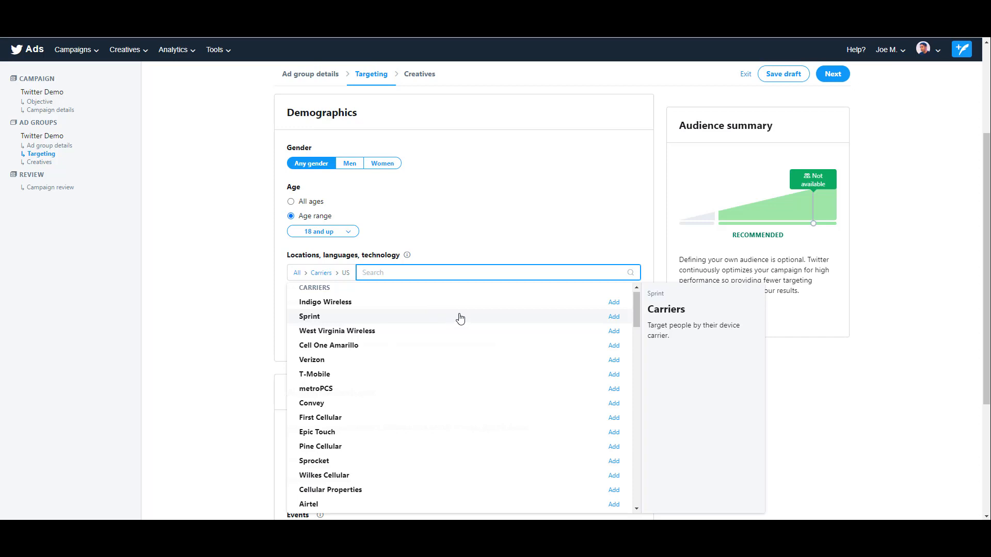
scroll(454, 319, "down", 2)
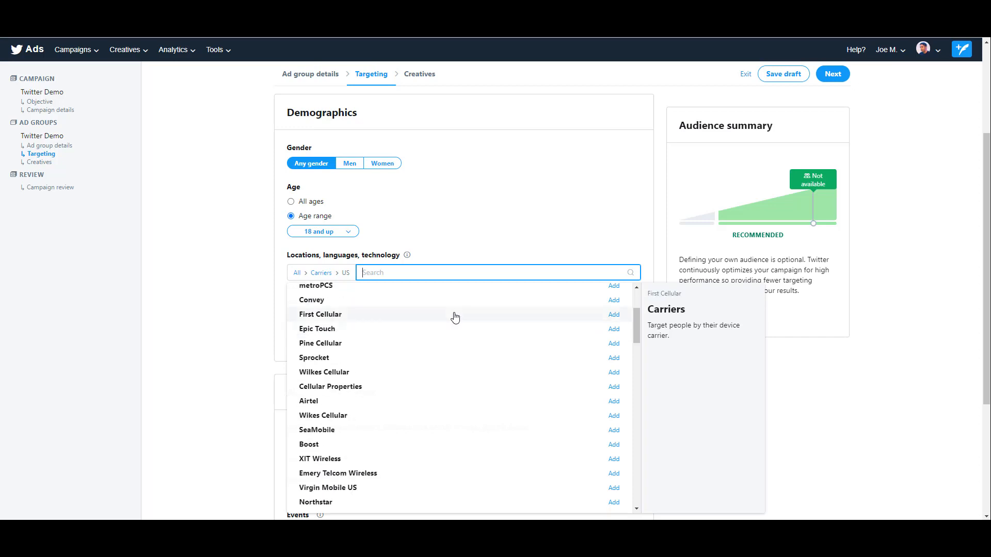
- Finish reviewing the US carriers and go back to the full set of location, language and technology targeting categories
scroll(455, 319, "down", 3)
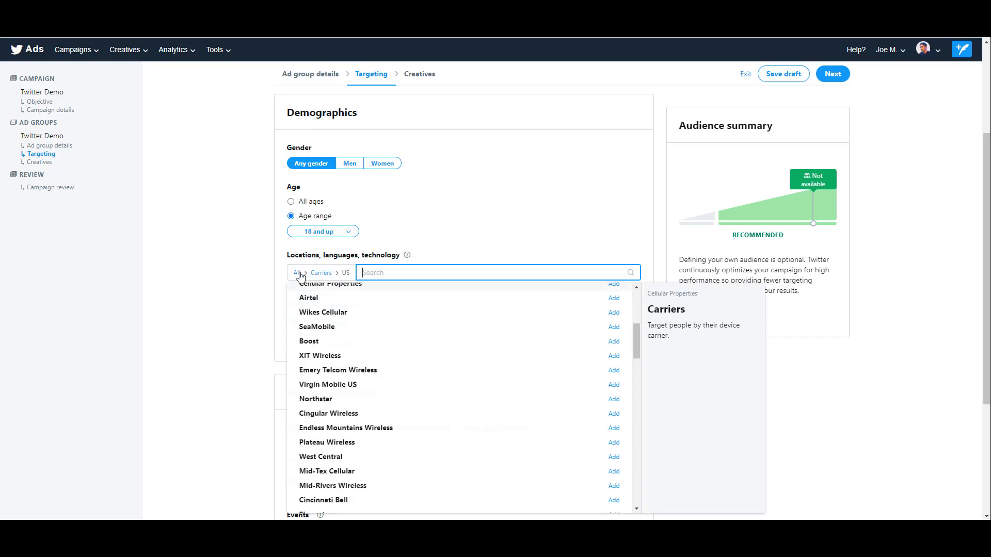
left_click(297, 274)
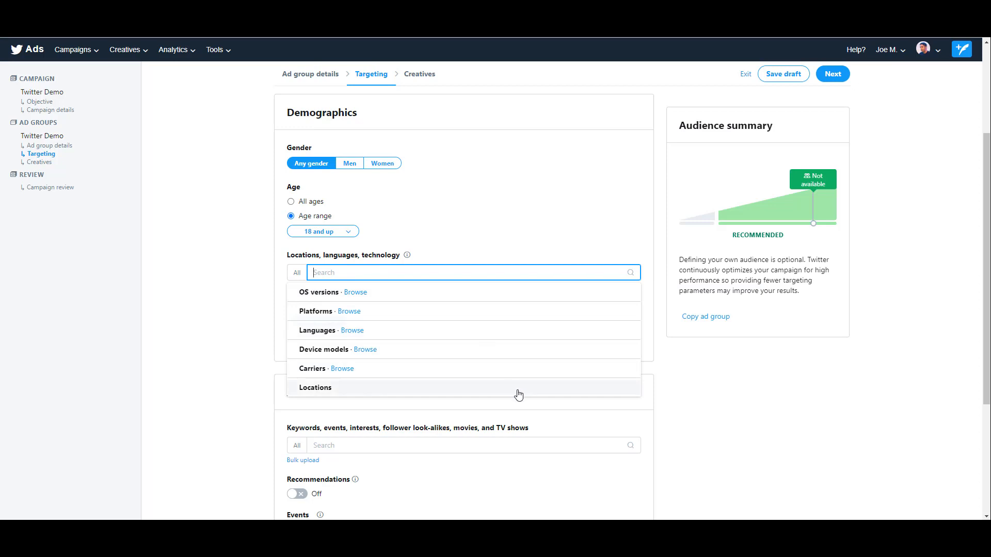
left_click(236, 345)
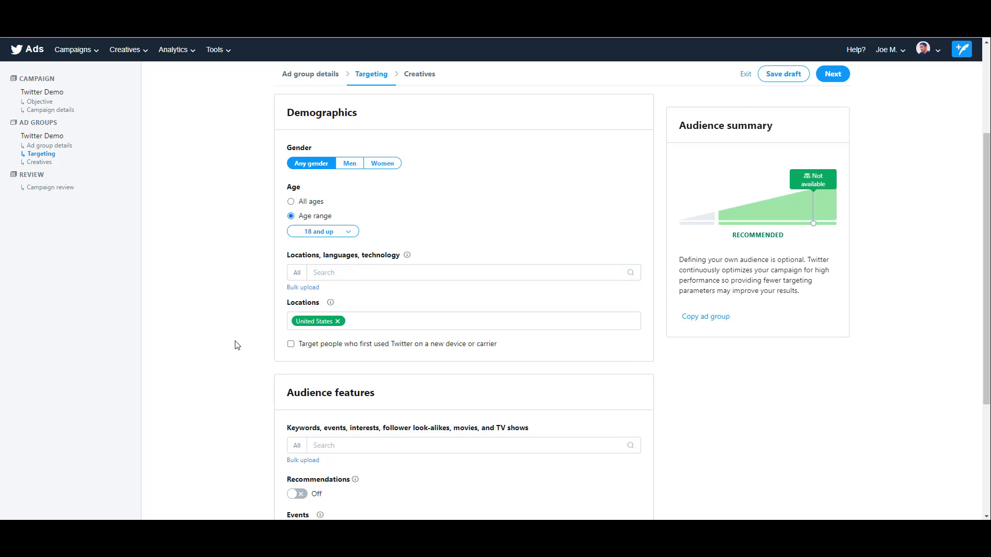
- Remove United States from the targeted locations and search the locations for "califor"
left_click(337, 321)
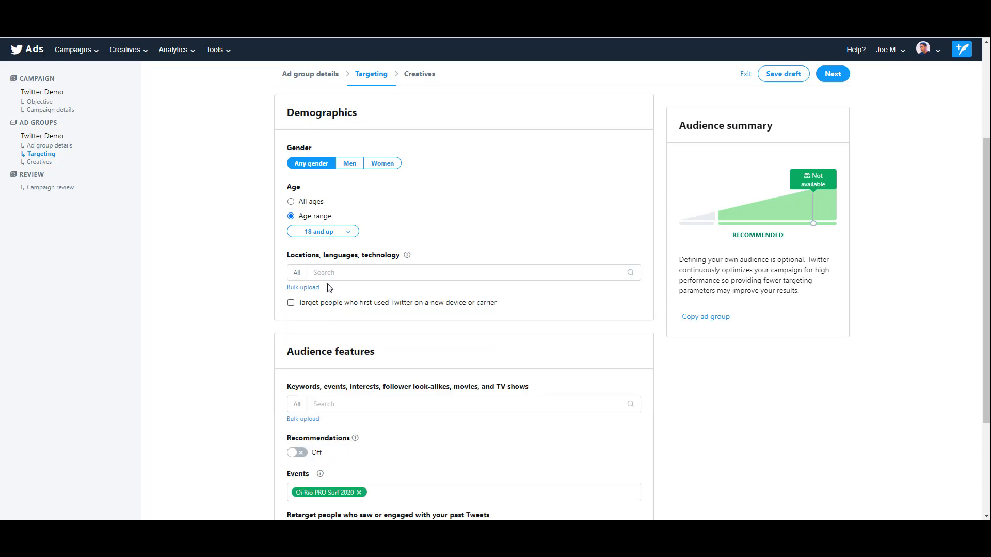
left_click(342, 277)
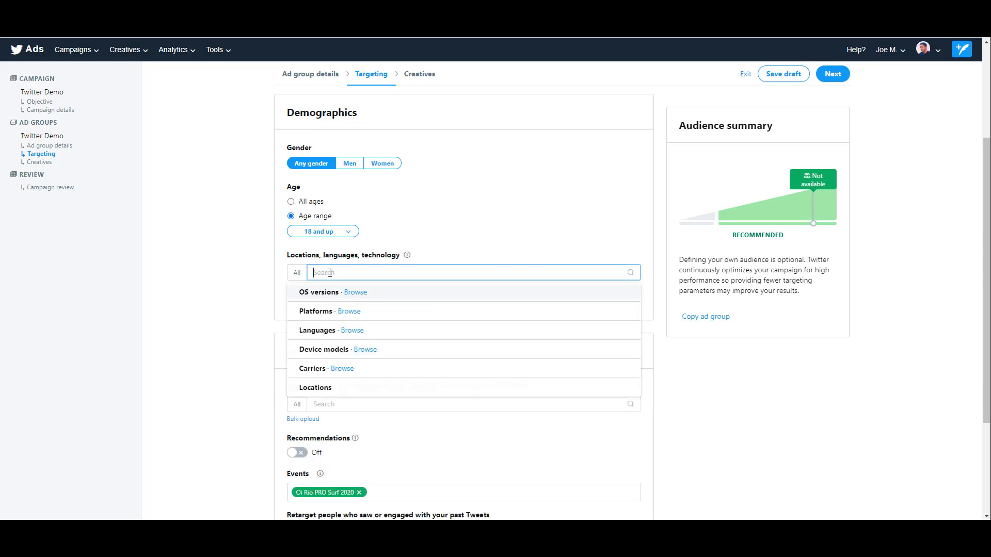
left_click(377, 393)
type("califor")
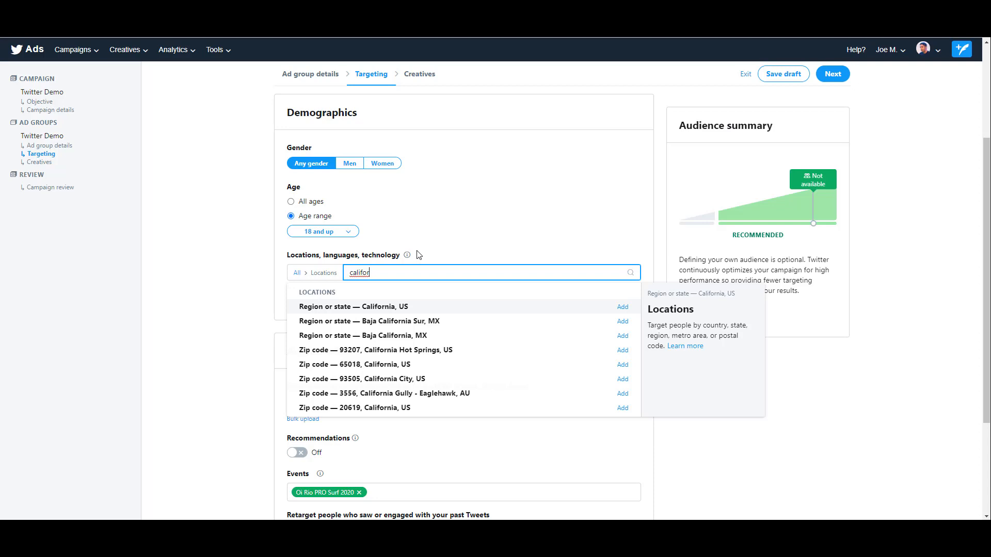
key("BackSpace")
key("BackSpace")
key("BackSpace")
key("BackSpace")
key("BackSpace")
key("BackSpace")
key("BackSpace")
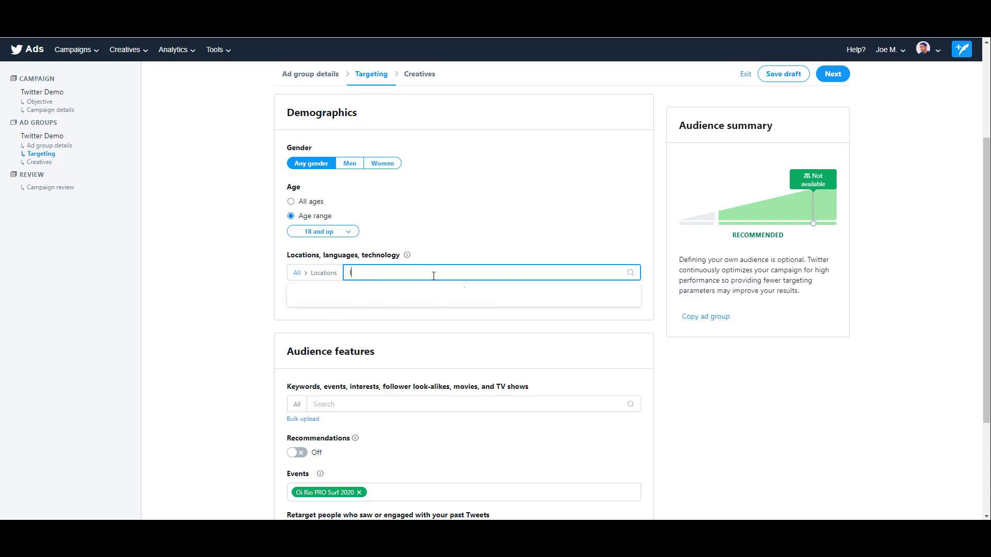
- Search the locations for "los angeles", and add zip code 90001 as a targeted location
type("los angeles")
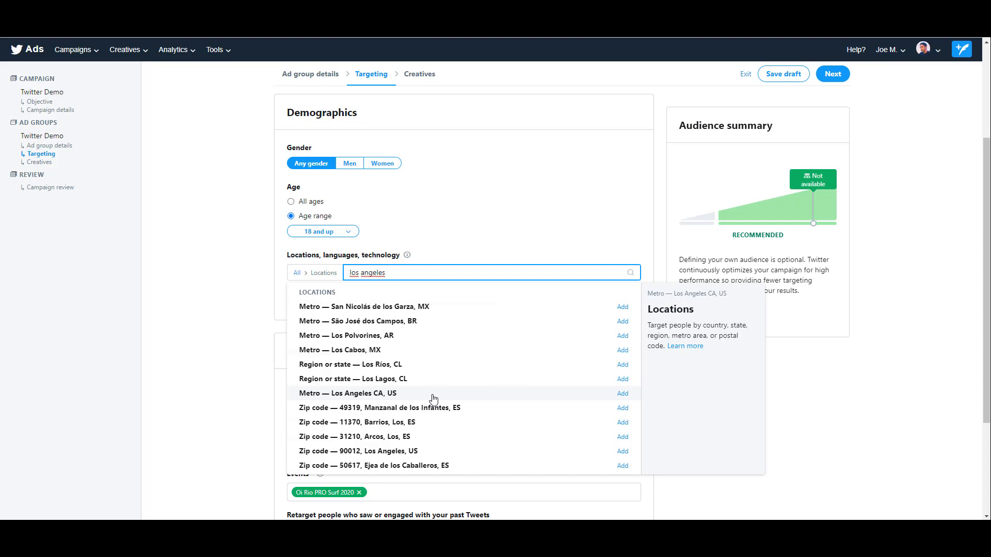
key("ctrl+a")
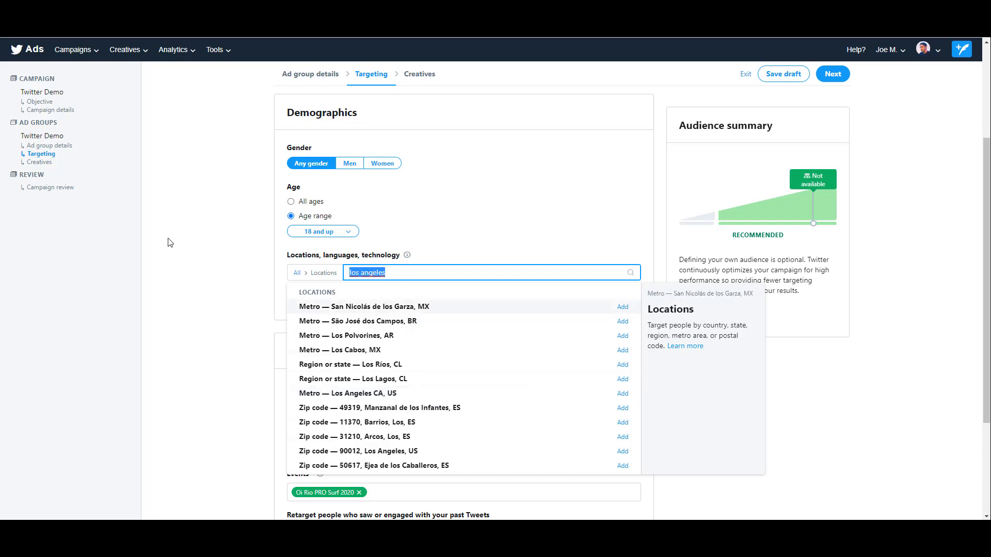
type("90001")
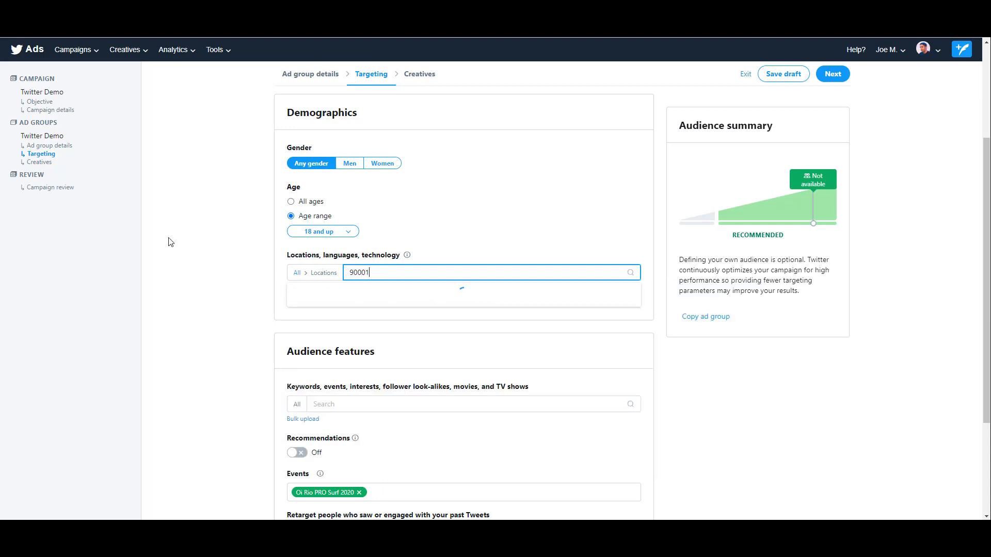
key("Return")
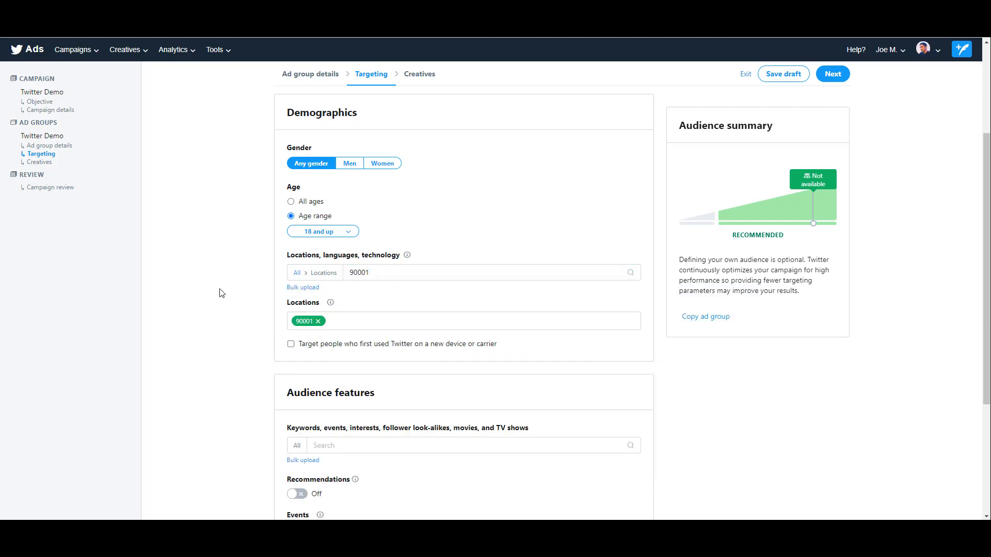
- Open the bulk upload for locations and set its location type to Zip codes
left_click(302, 288)
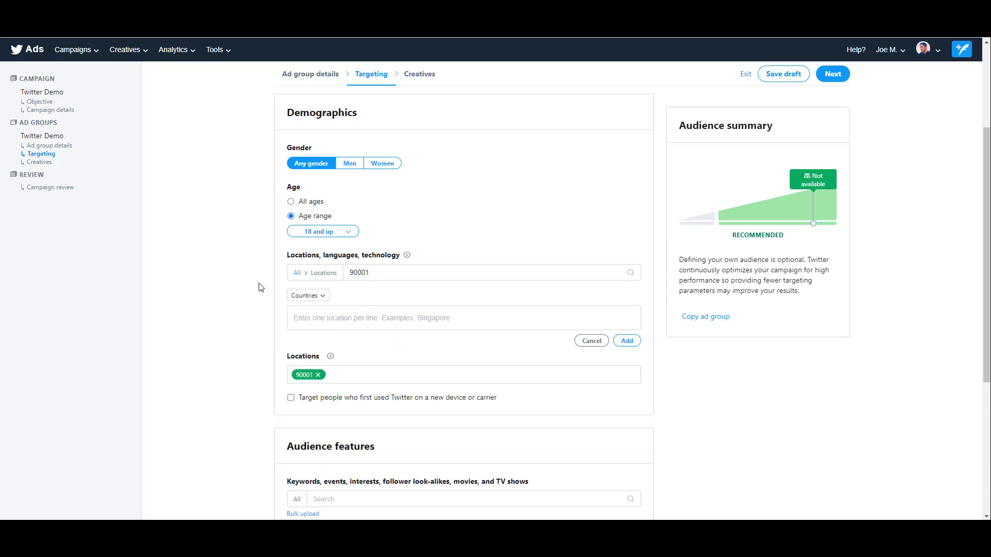
left_click(383, 323)
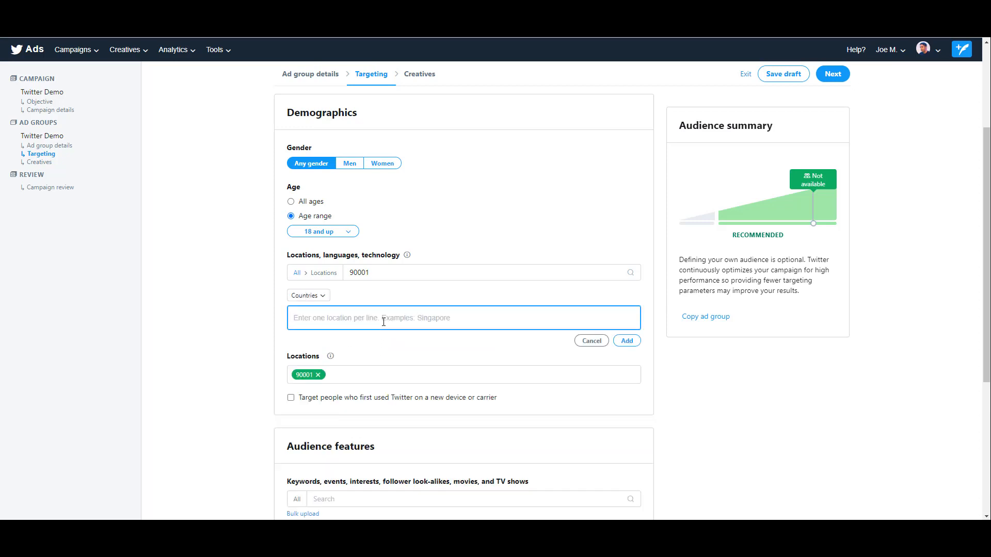
left_click(312, 295)
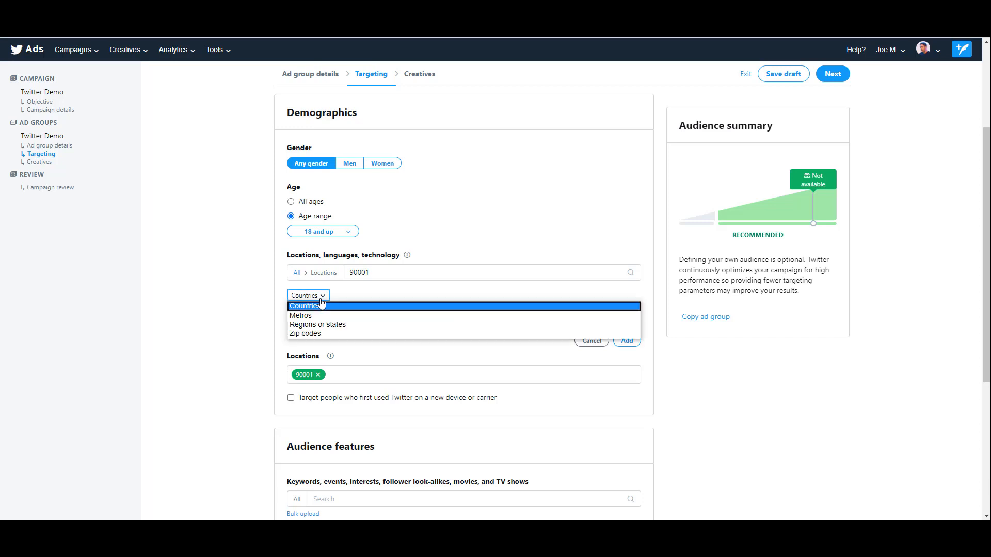
left_click(330, 334)
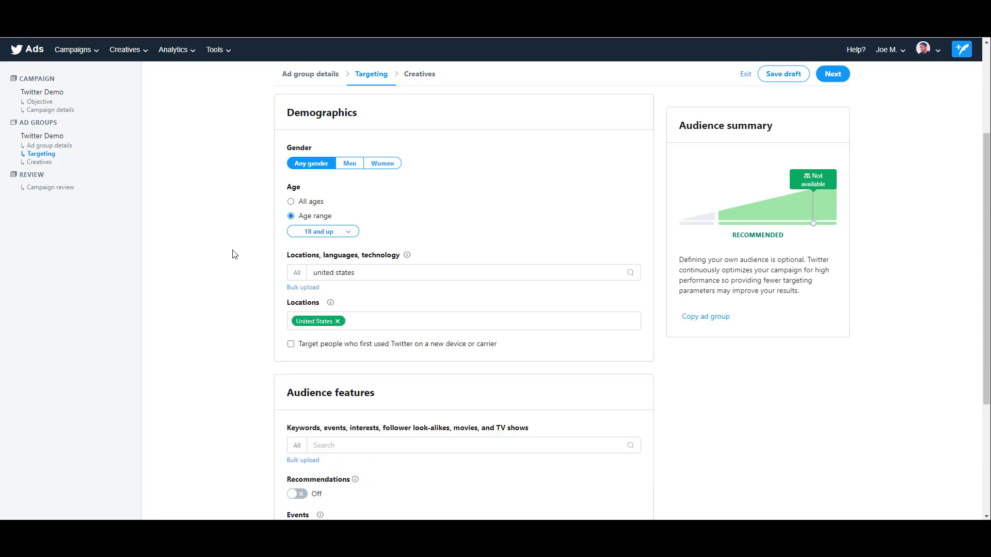
- Target people who first used Twitter on a new device or carrier within the last 1 month, checking the "more than" option too
left_click(291, 345)
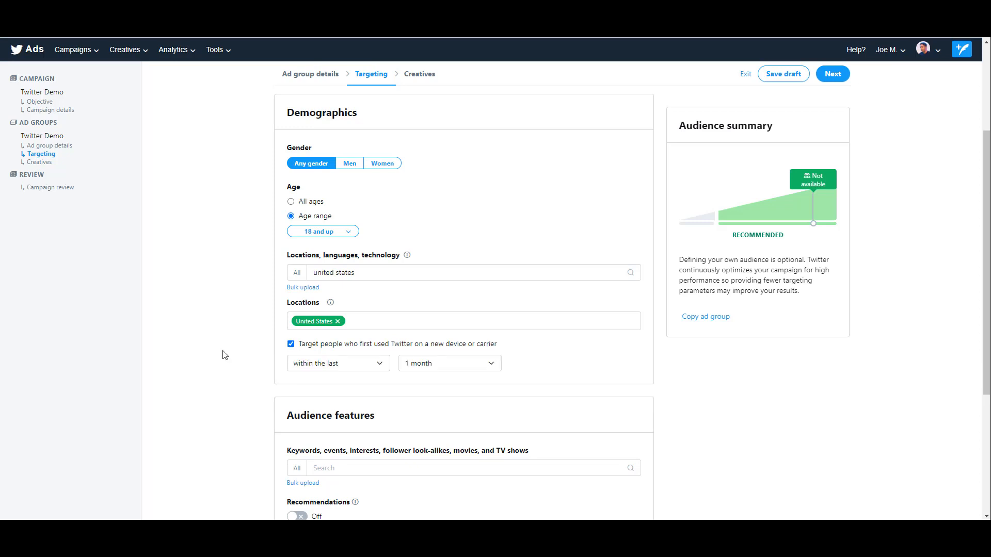
left_click(374, 367)
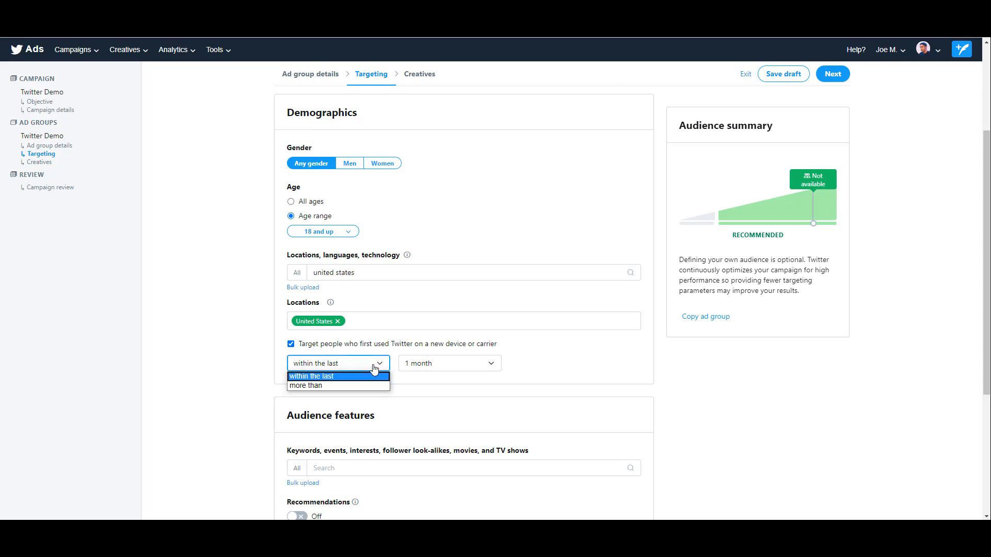
left_click(388, 386)
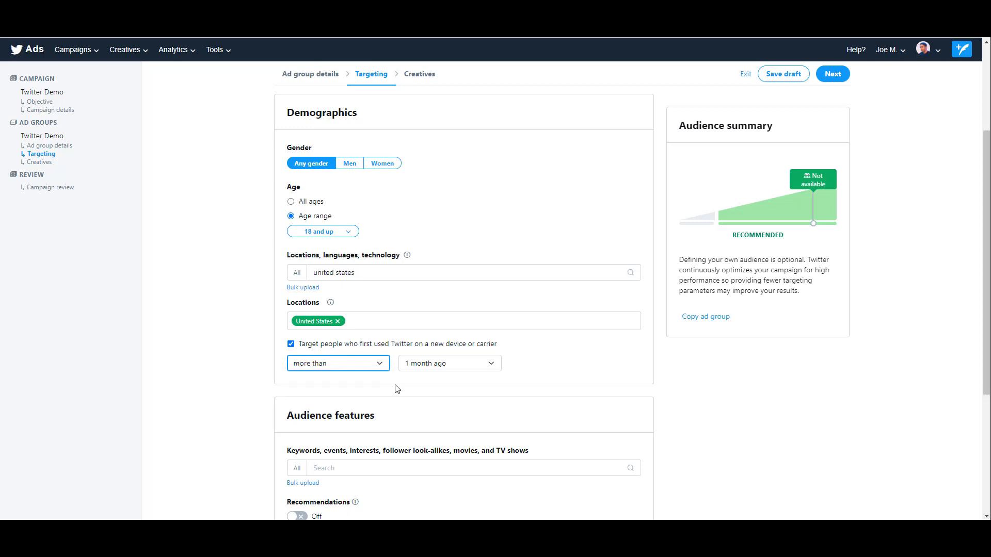
left_click(467, 363)
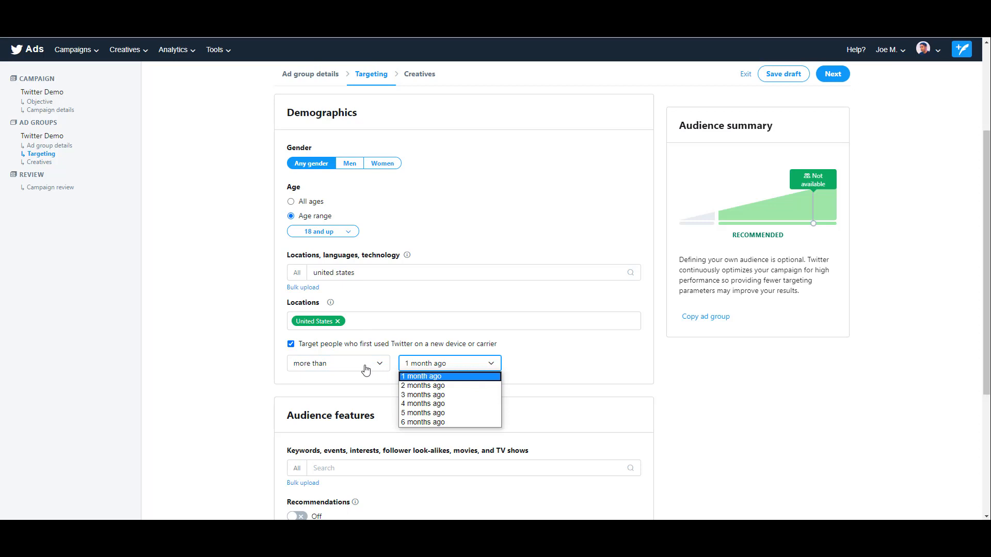
left_click(363, 366)
left_click(375, 376)
left_click(468, 372)
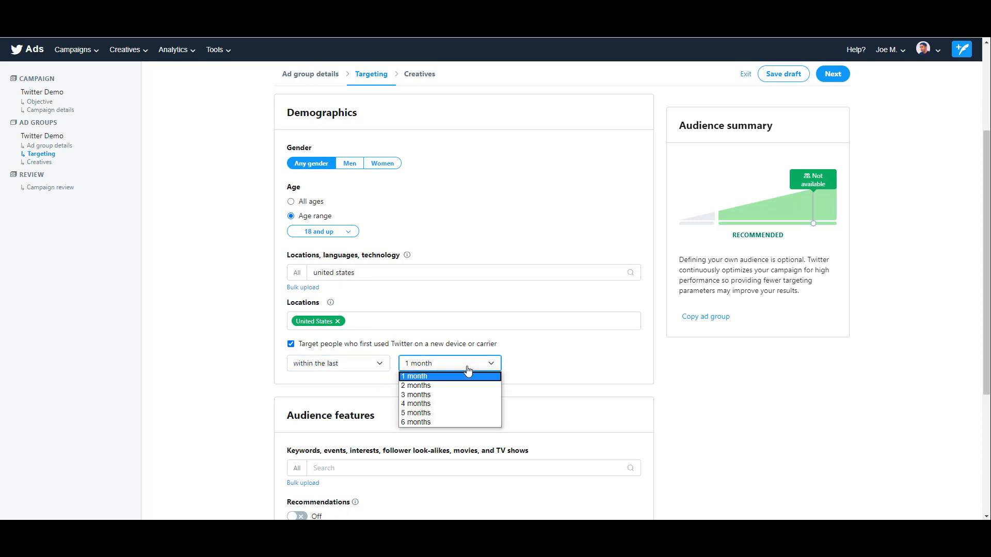
left_click(468, 376)
- Browse the event targeting options under audience features, examining the Sports, Other and Conferences categories
scroll(218, 306, "down", 3)
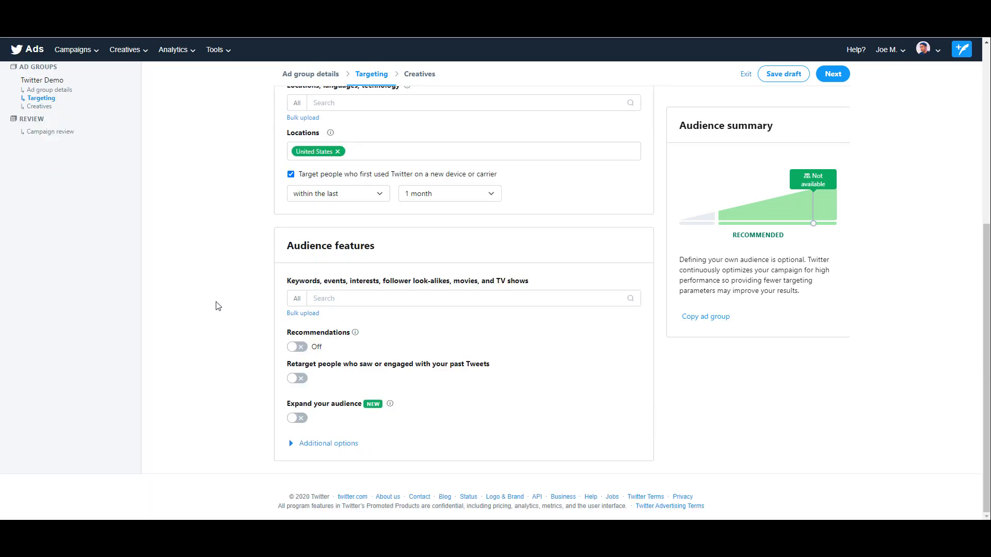
left_click(331, 301)
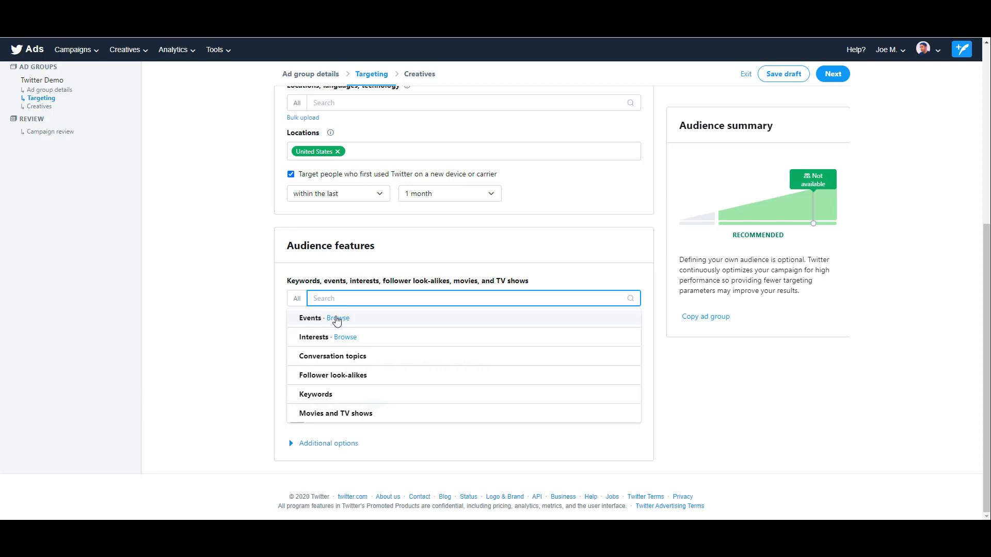
left_click(337, 320)
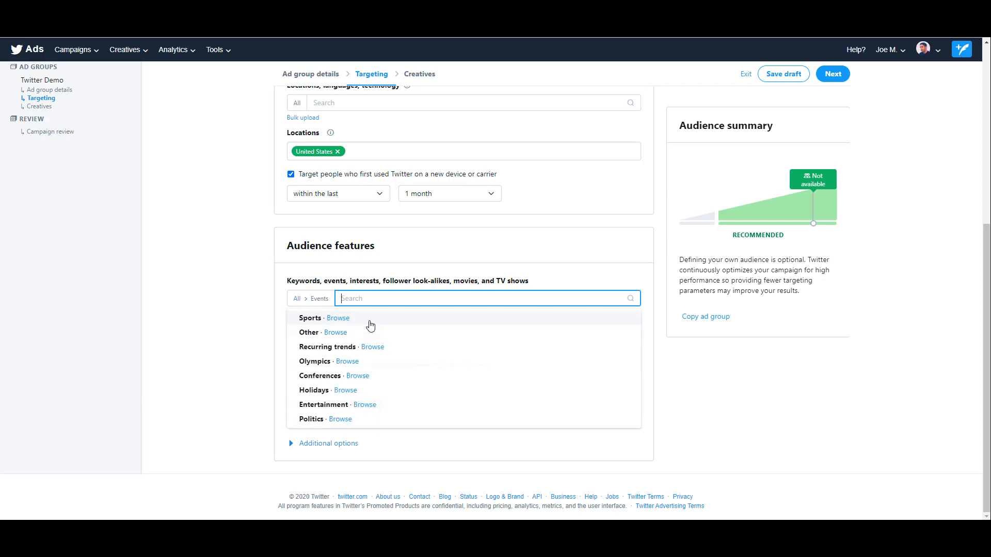
left_click(338, 318)
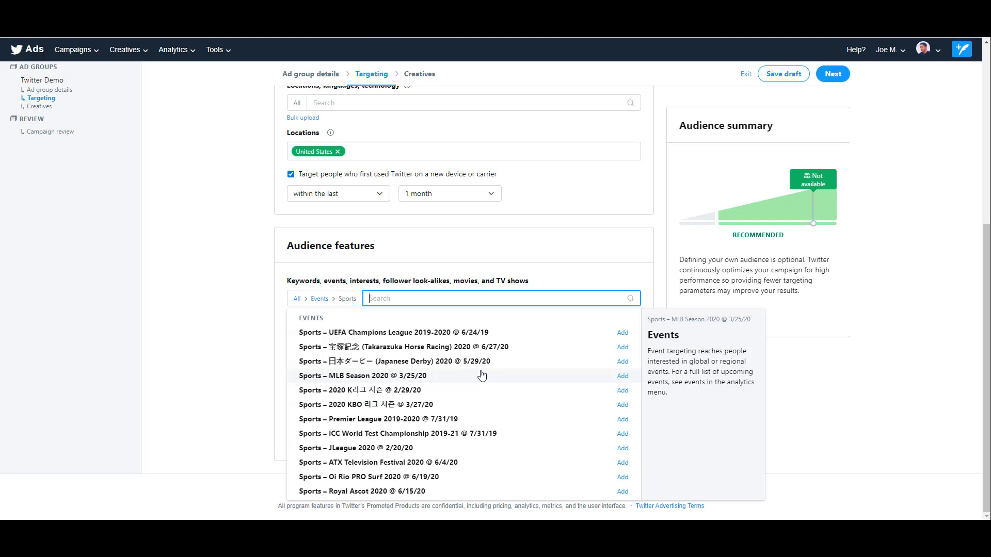
left_click(323, 299)
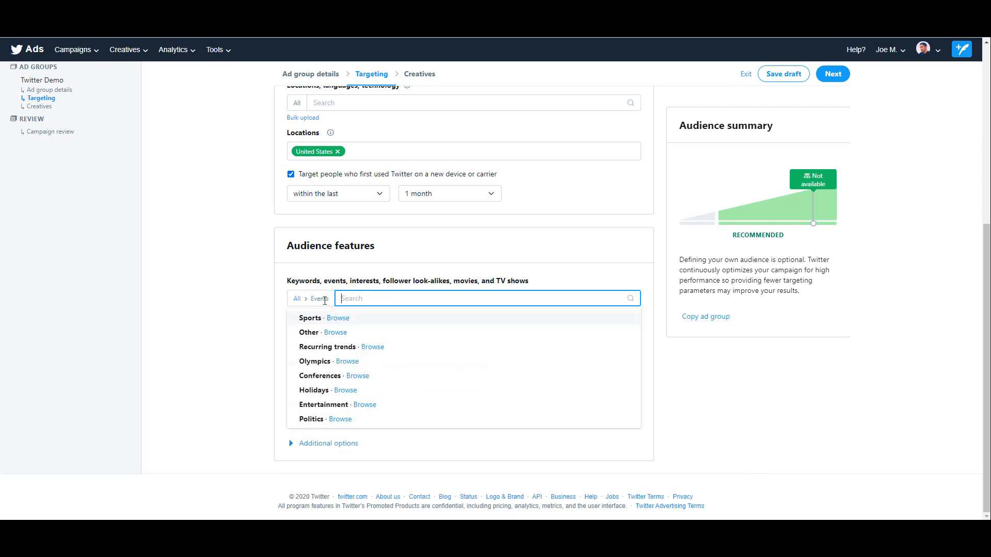
left_click(336, 333)
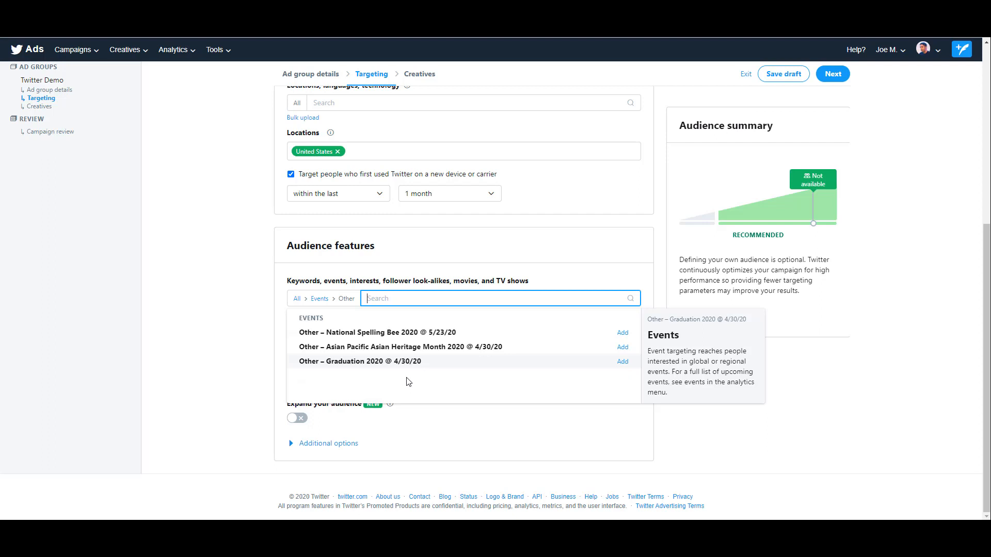
left_click(320, 300)
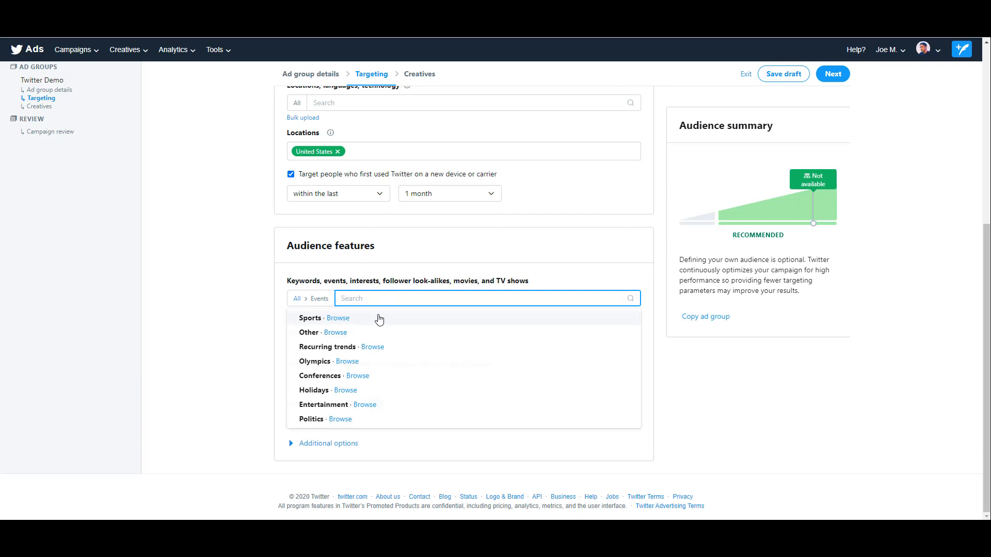
left_click(357, 376)
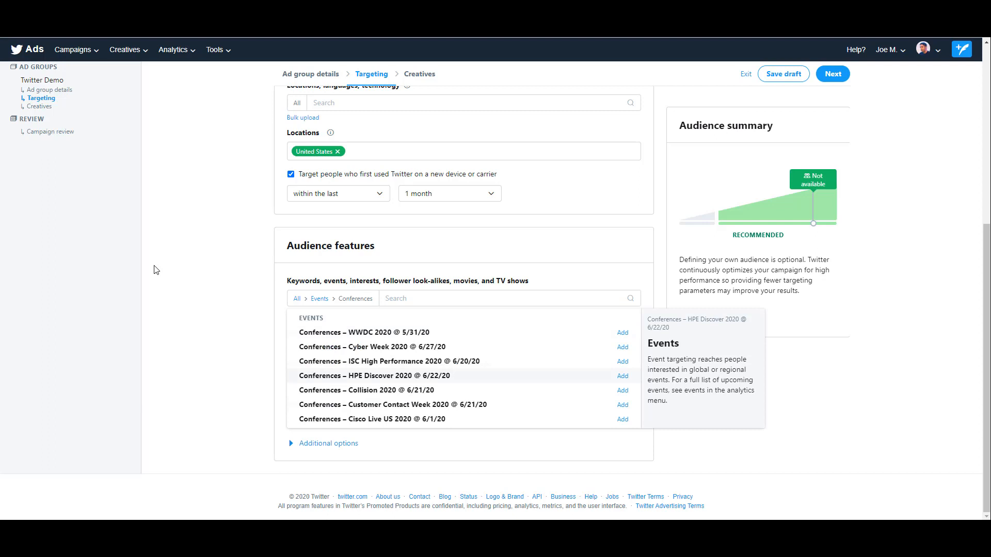
left_click(259, 323)
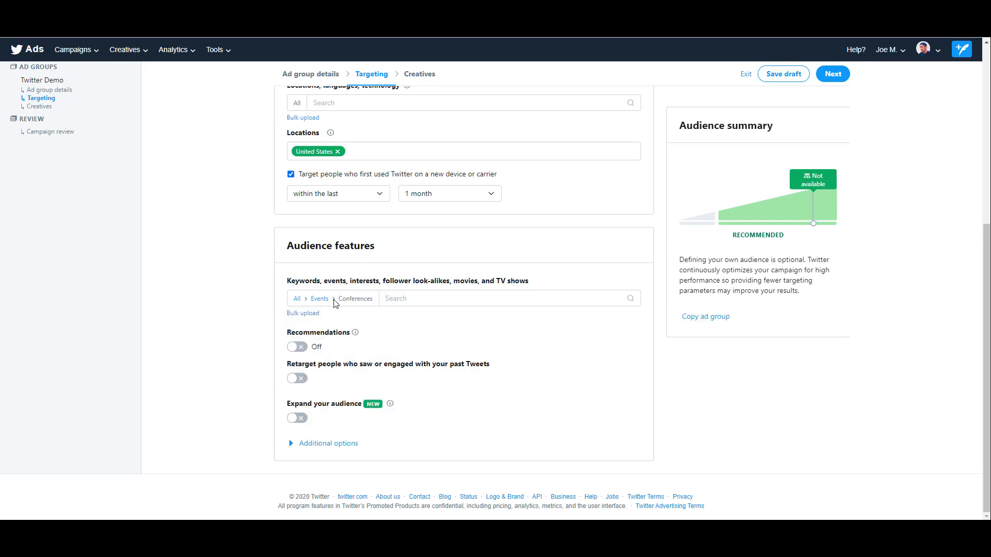
- Examine the Holidays, Entertainment and Politics events available for audience targeting
left_click(319, 298)
left_click(348, 390)
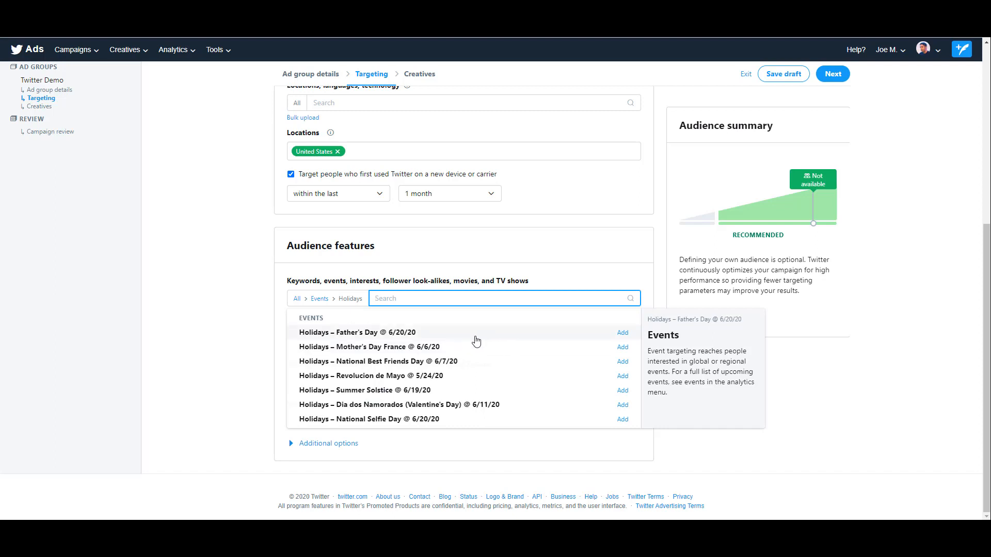
left_click(320, 299)
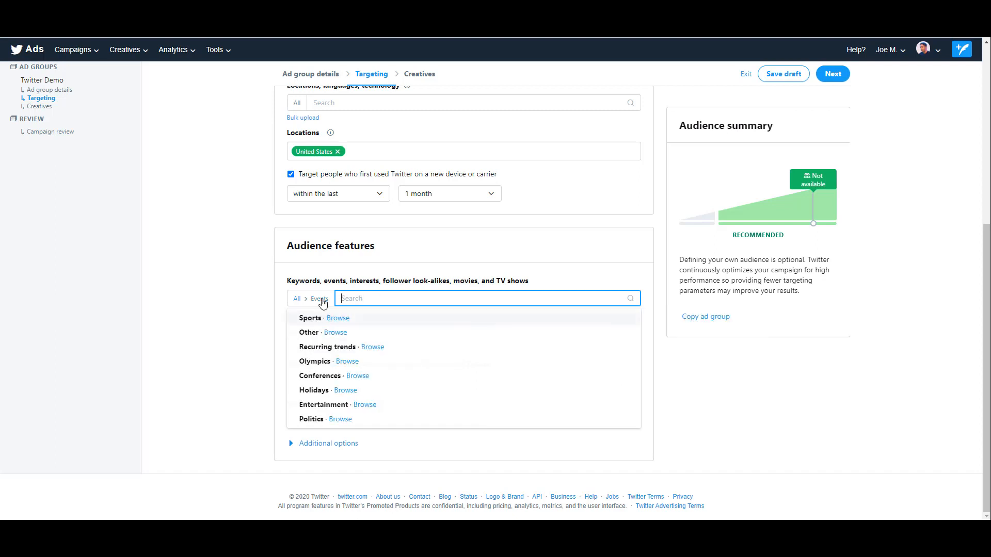
left_click(368, 405)
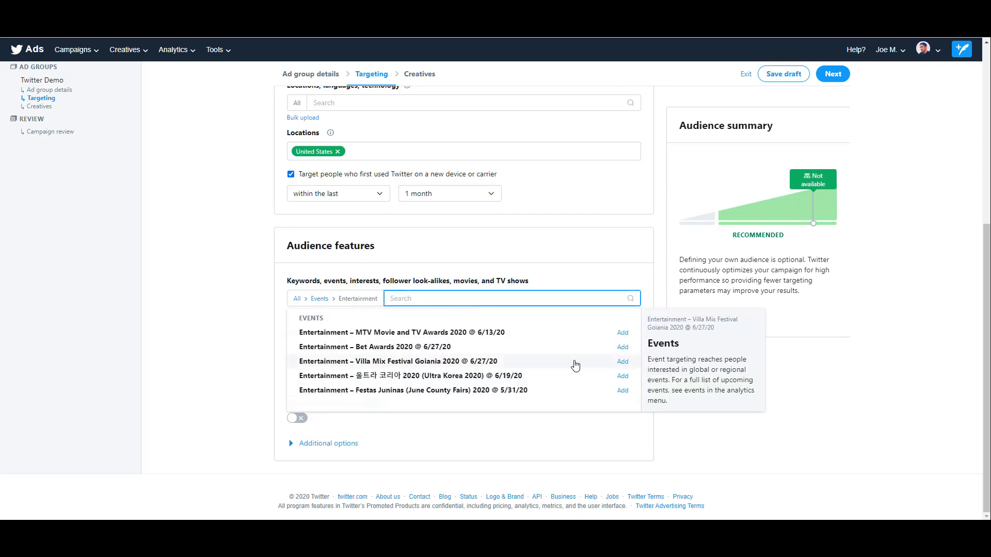
left_click(320, 300)
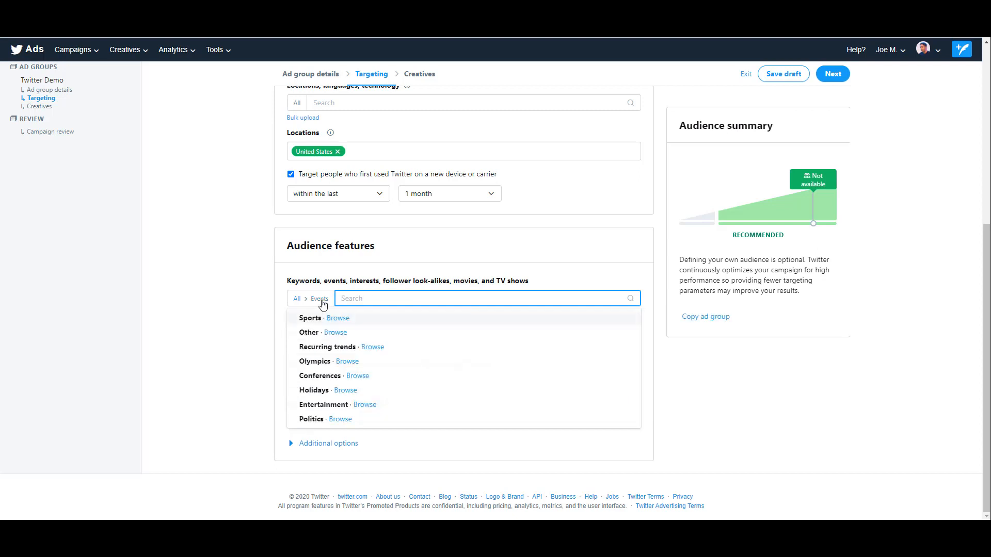
left_click(339, 420)
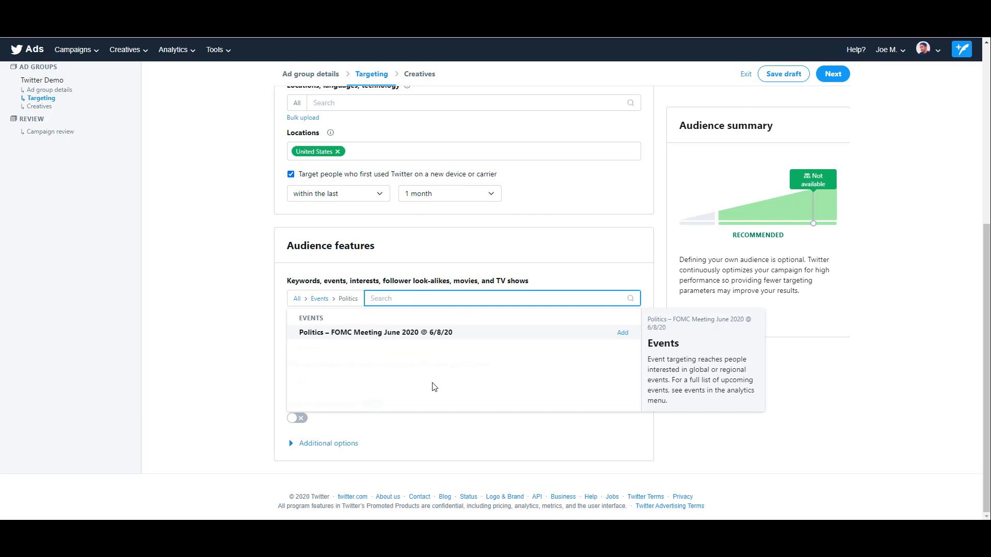
left_click(252, 336)
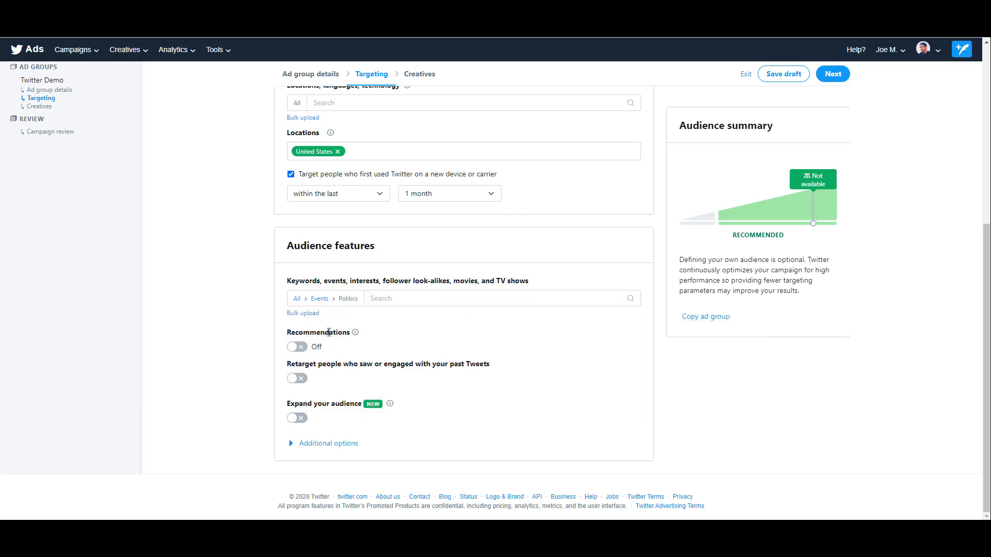
- Browse the interest categories under audience features and examine the interests available in Sports
left_click(298, 303)
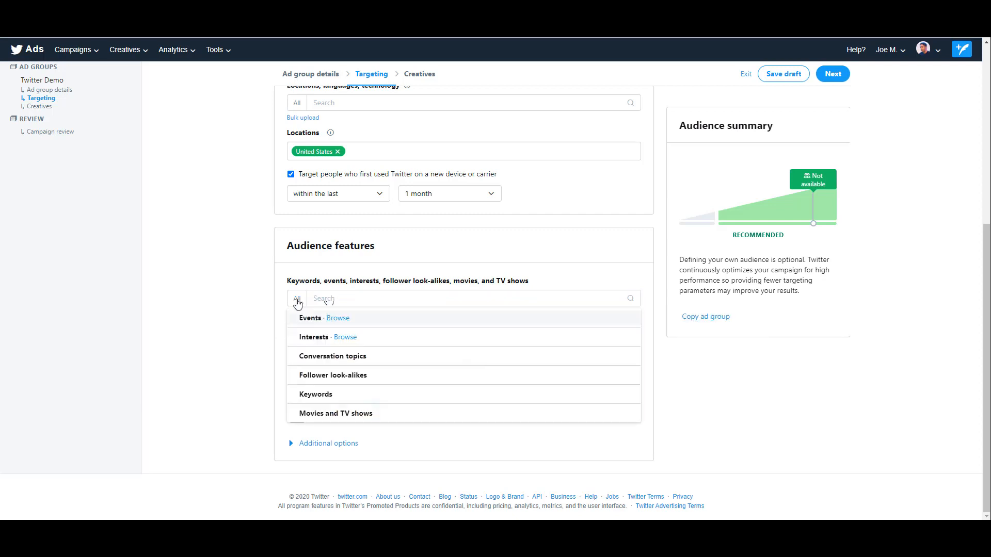
left_click(345, 338)
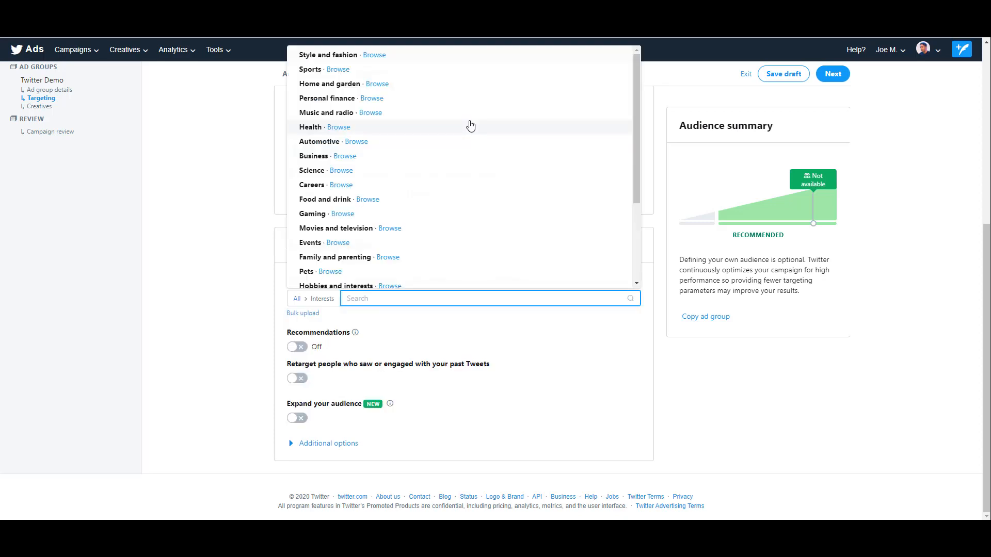
scroll(470, 126, "down", 3)
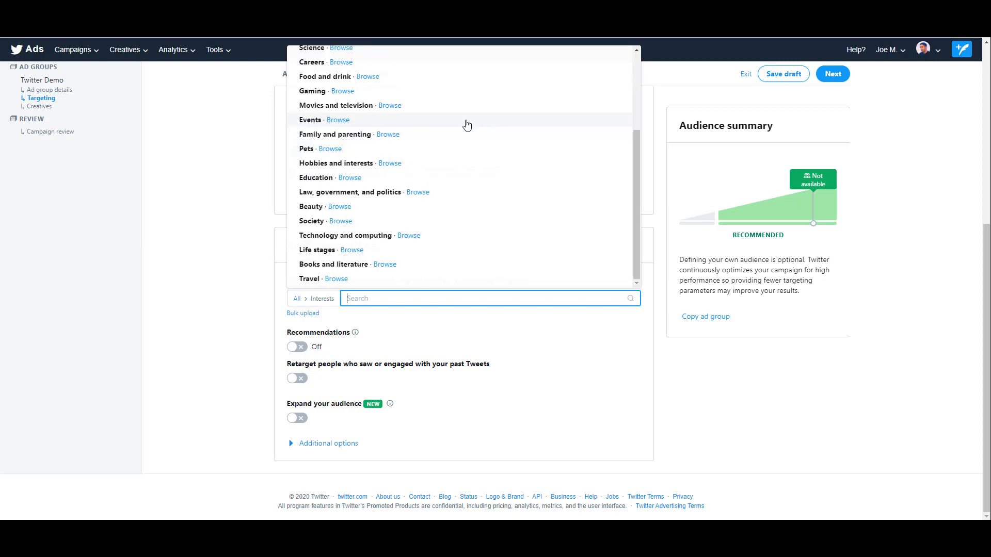
scroll(468, 125, "up", 3)
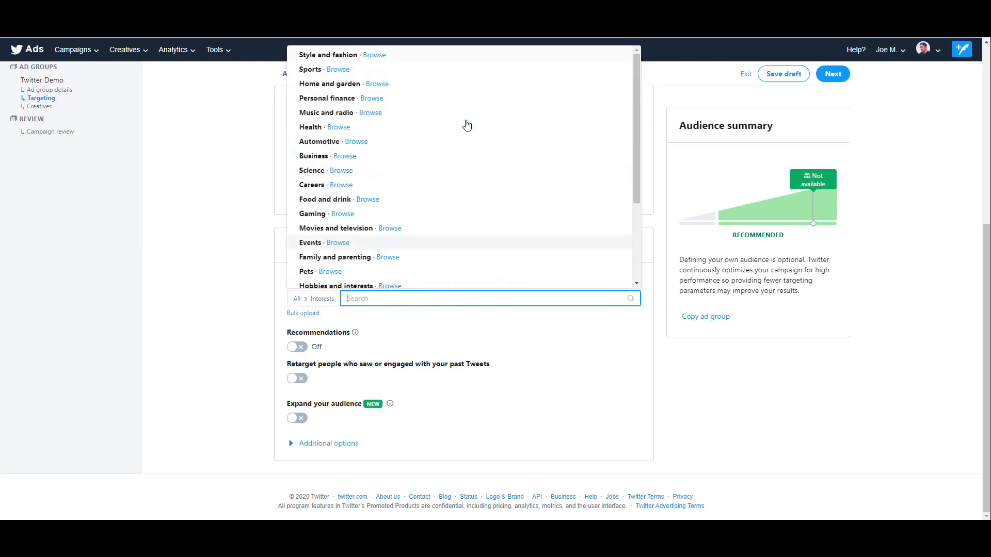
left_click(348, 72)
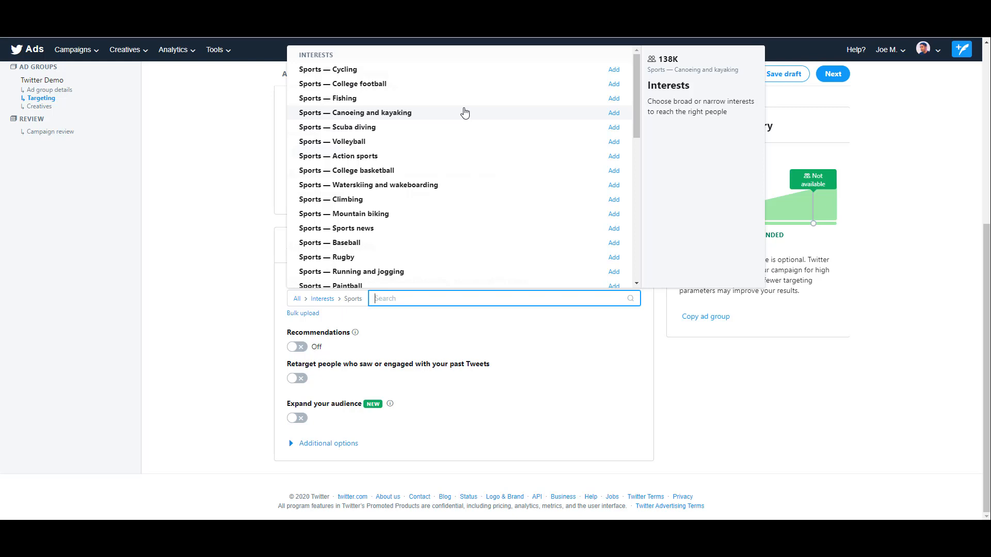
scroll(465, 112, "down", 5)
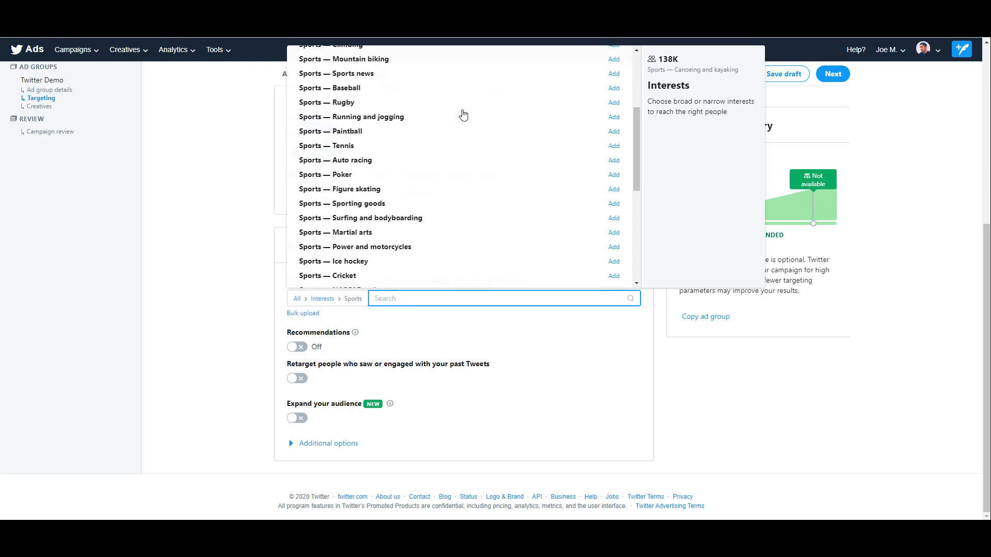
scroll(463, 114, "down", 3)
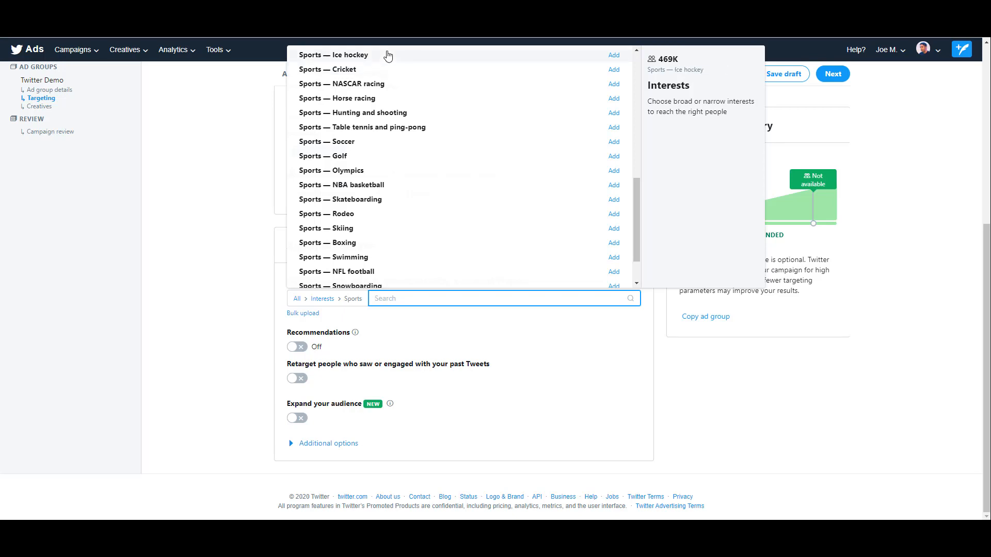
left_click(225, 93)
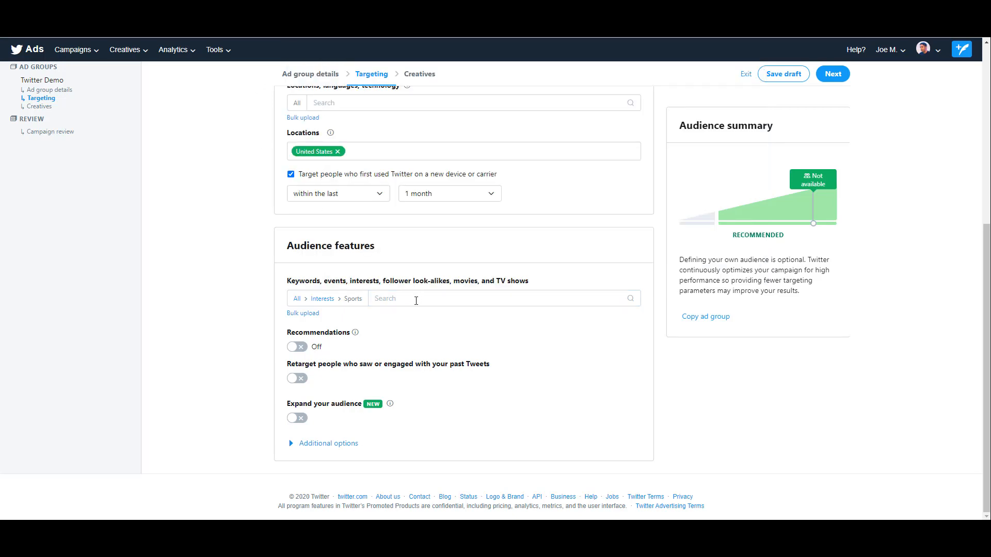
- Examine the Business interests and look through the rest of the interest category list
left_click(323, 300)
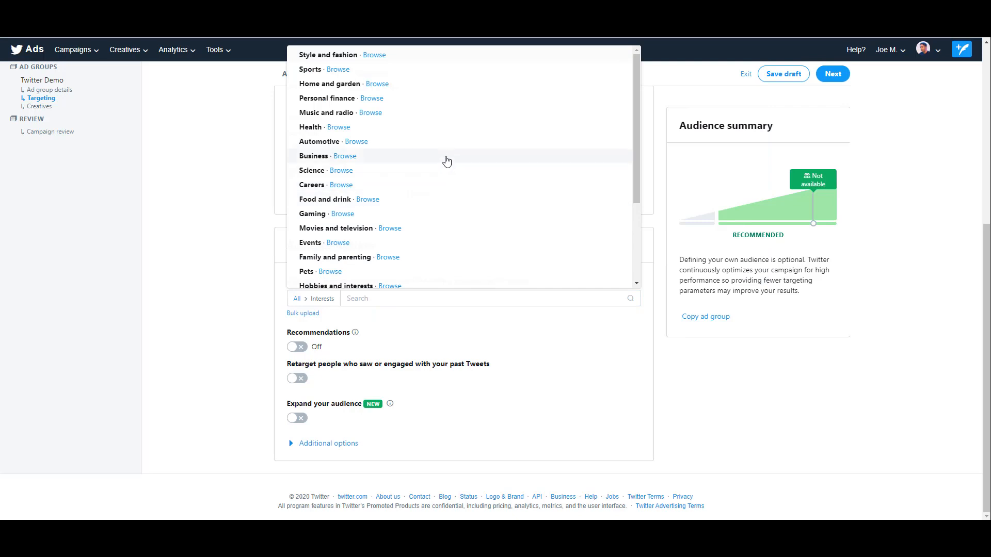
left_click(344, 156)
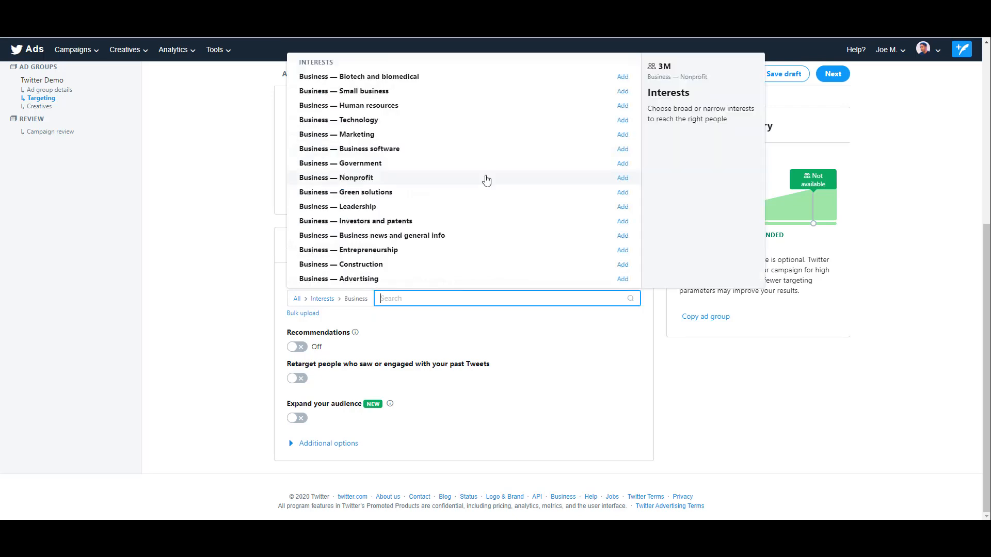
left_click(252, 190)
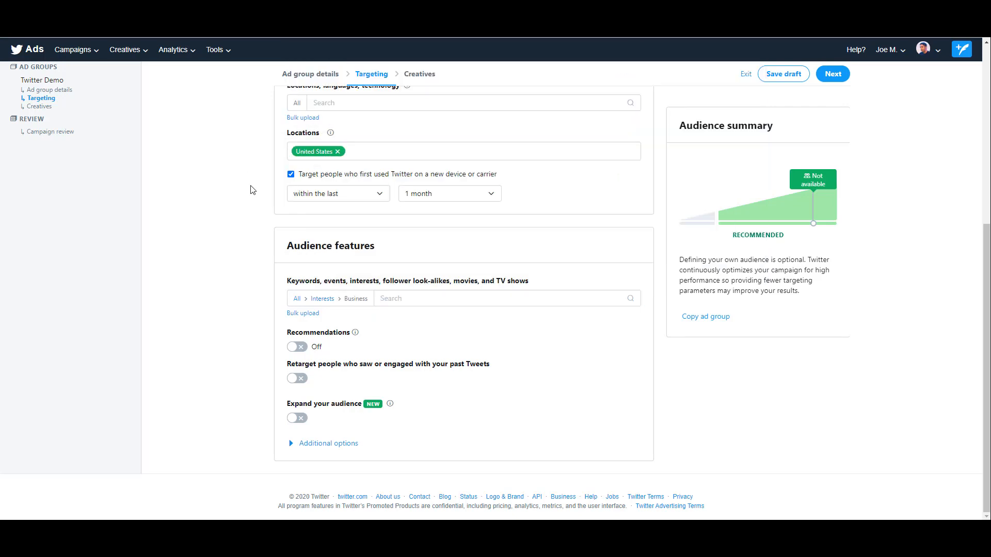
left_click(323, 299)
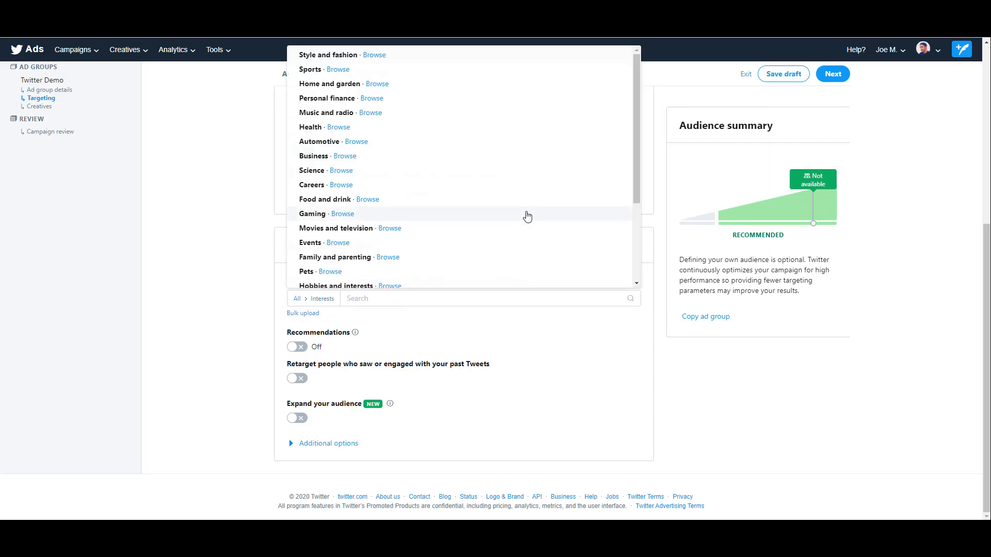
scroll(563, 154, "down", 3)
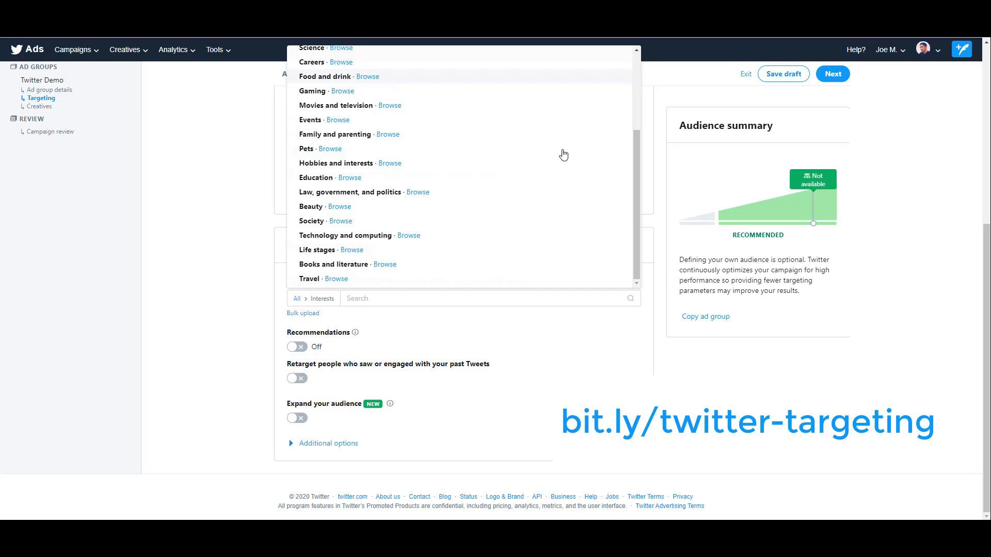
left_click(225, 212)
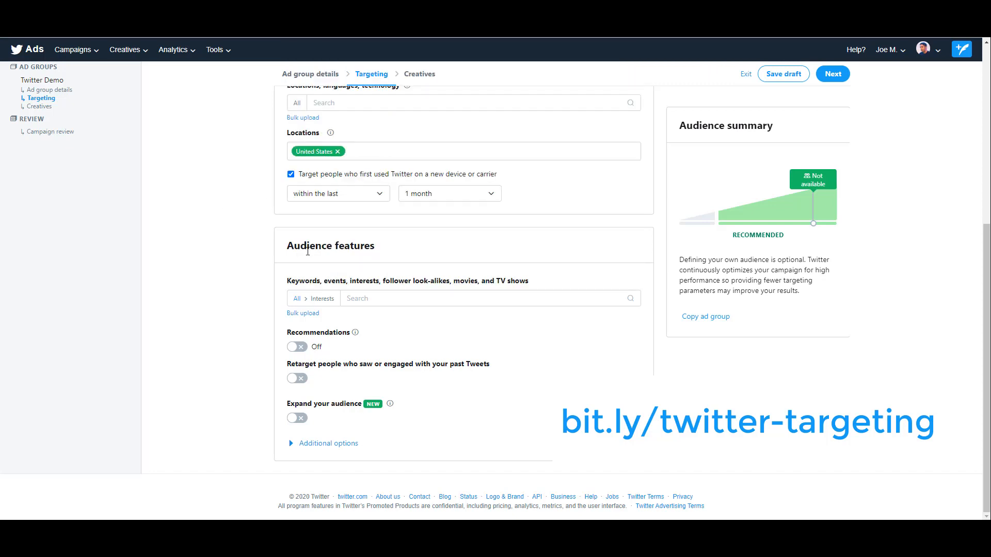
- Search the conversation topics for "masked singer" and "star wars"
left_click(298, 303)
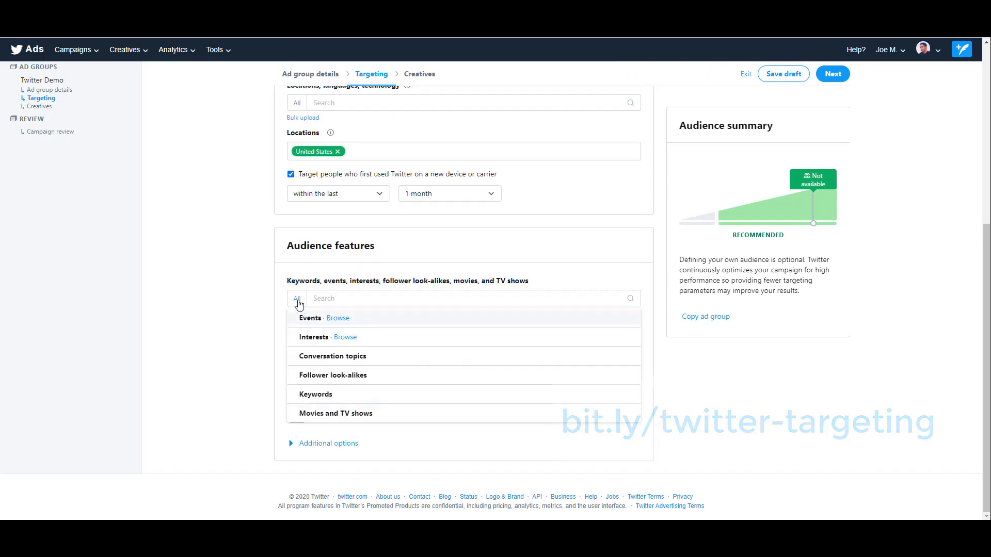
left_click(346, 362)
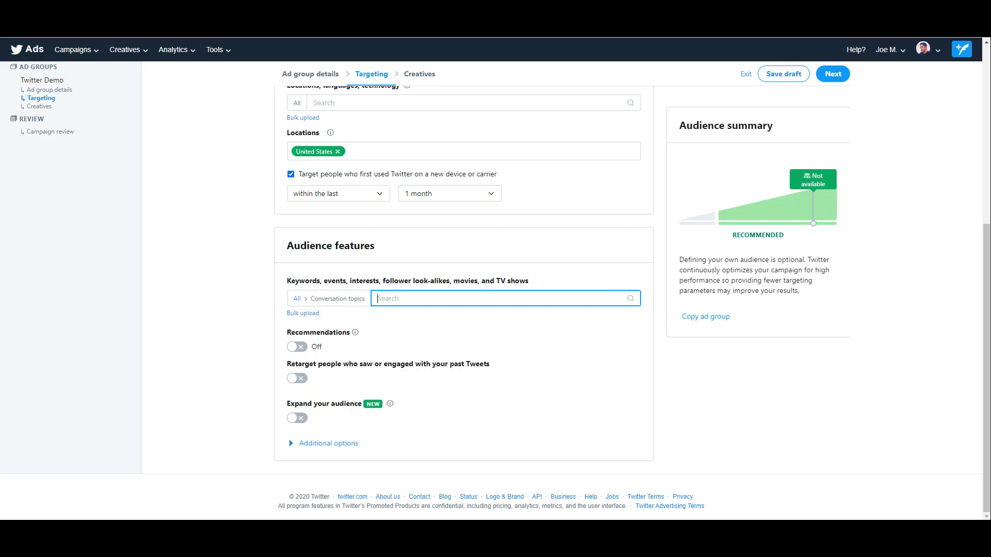
type("mas")
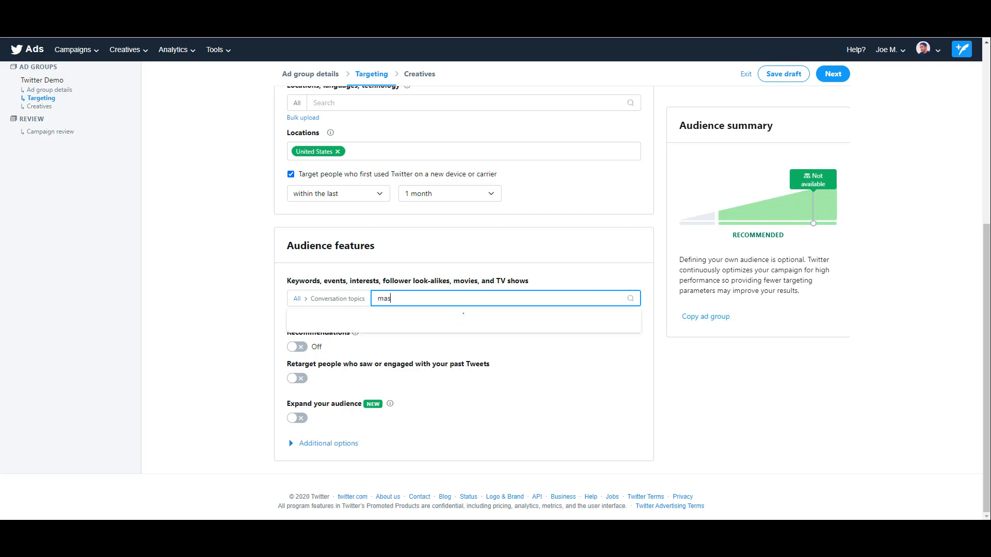
type("ked singer")
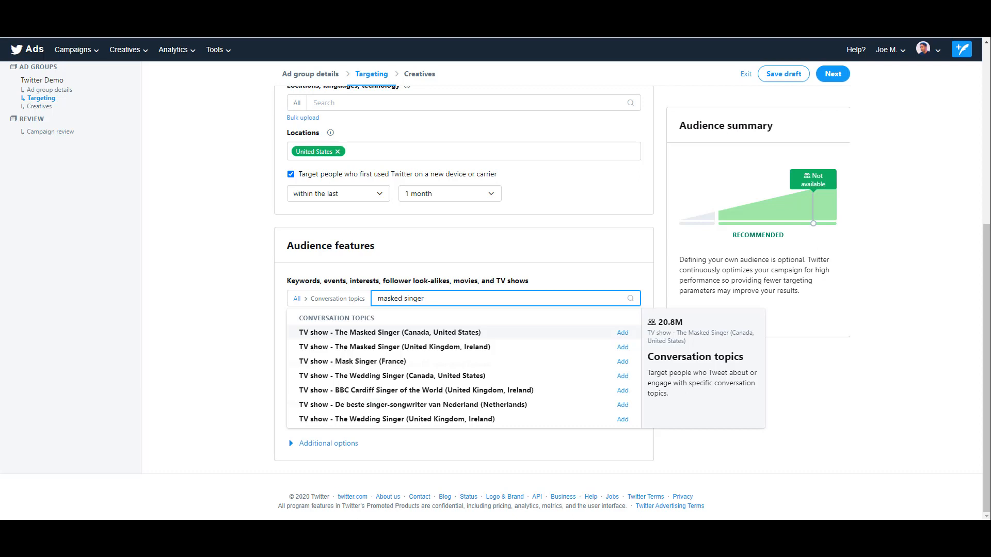
key("ctrl+a")
key("BackSpace")
type("star wars")
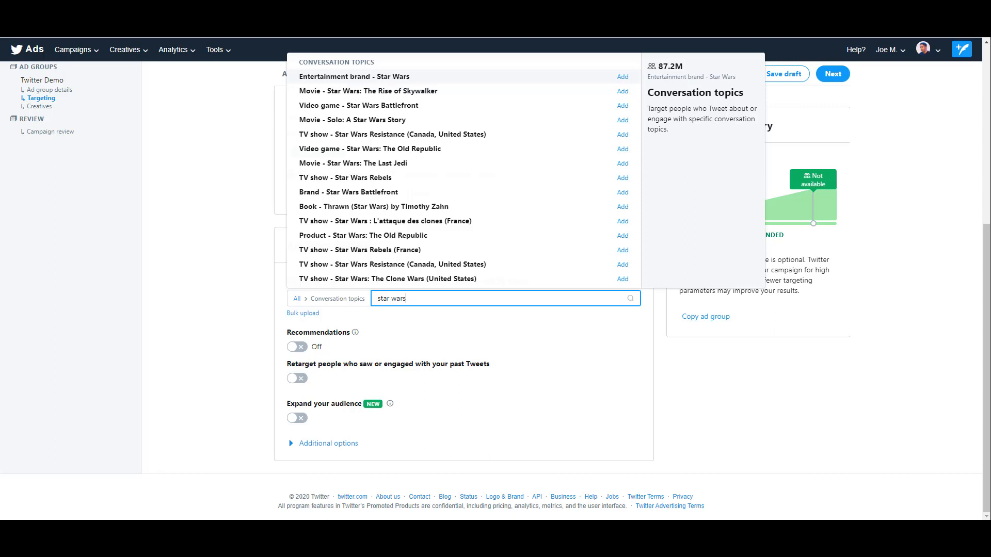
- Search the conversation topics for "news", then clear the search and its category
key("ctrl+a")
key("BackSpace")
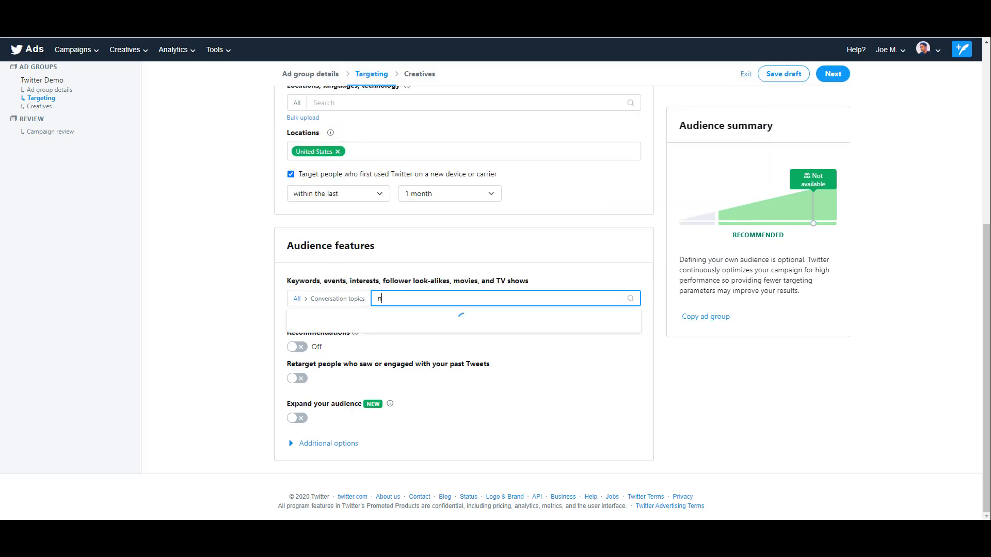
type("news")
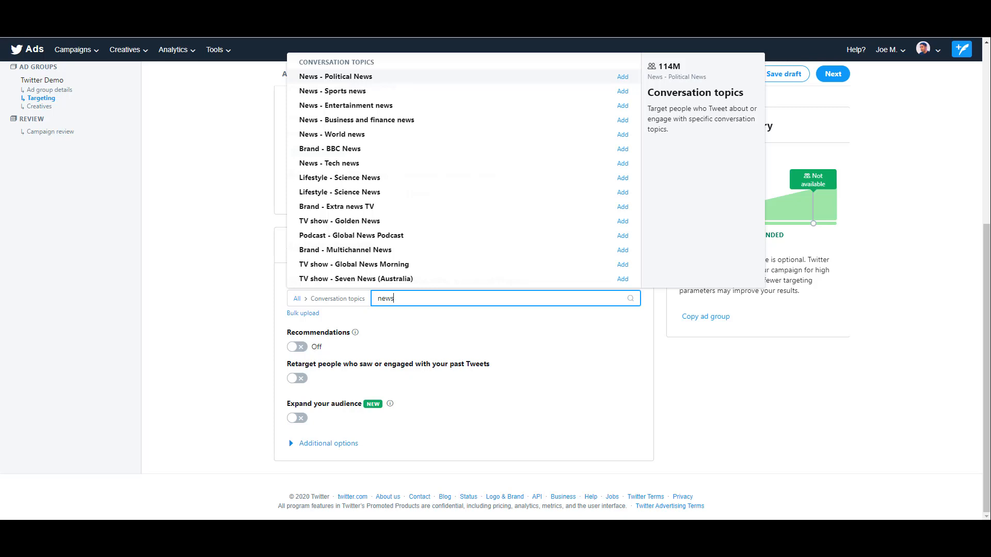
key("BackSpace")
key("BackSpace")
key("BackSpace")
key("BackSpace")
key("BackSpace")
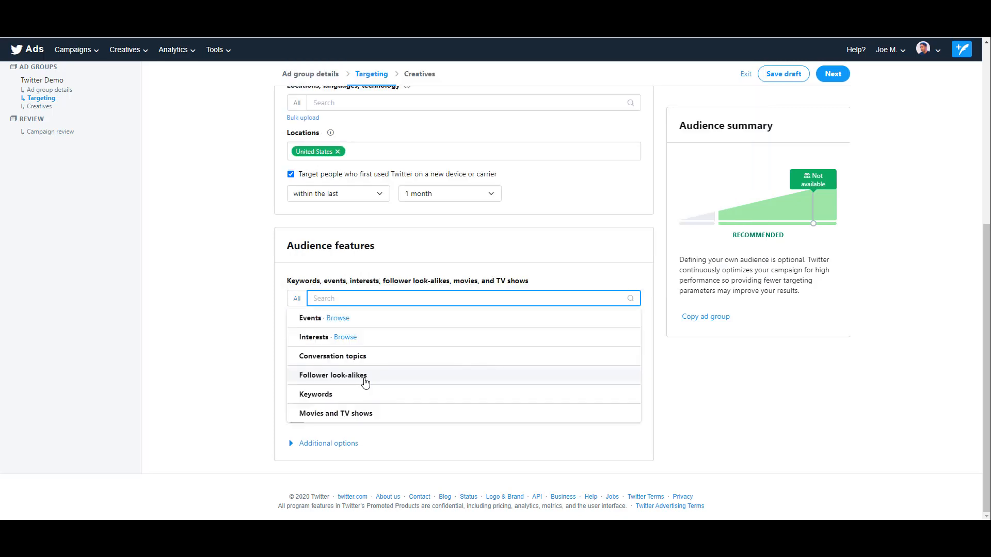
left_click(366, 382)
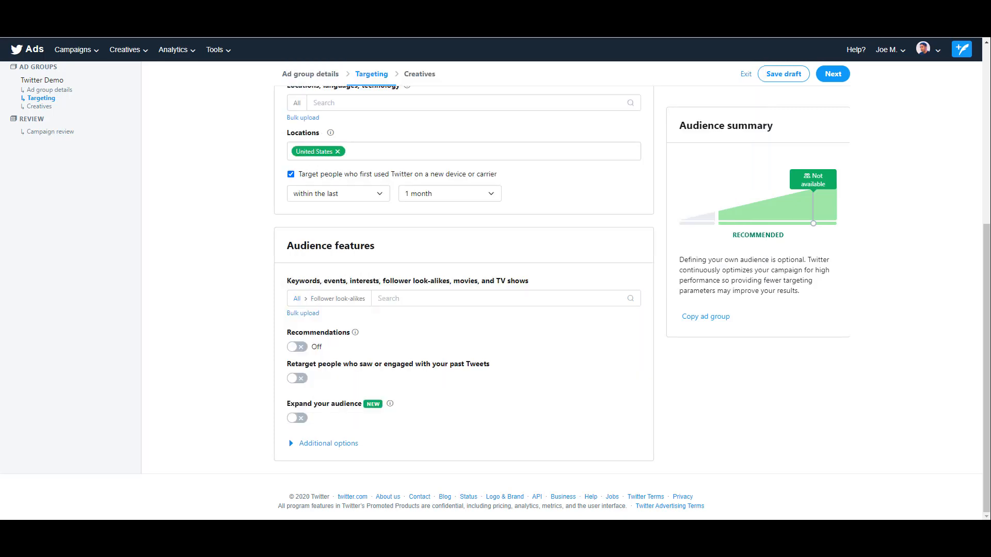
left_click(453, 297)
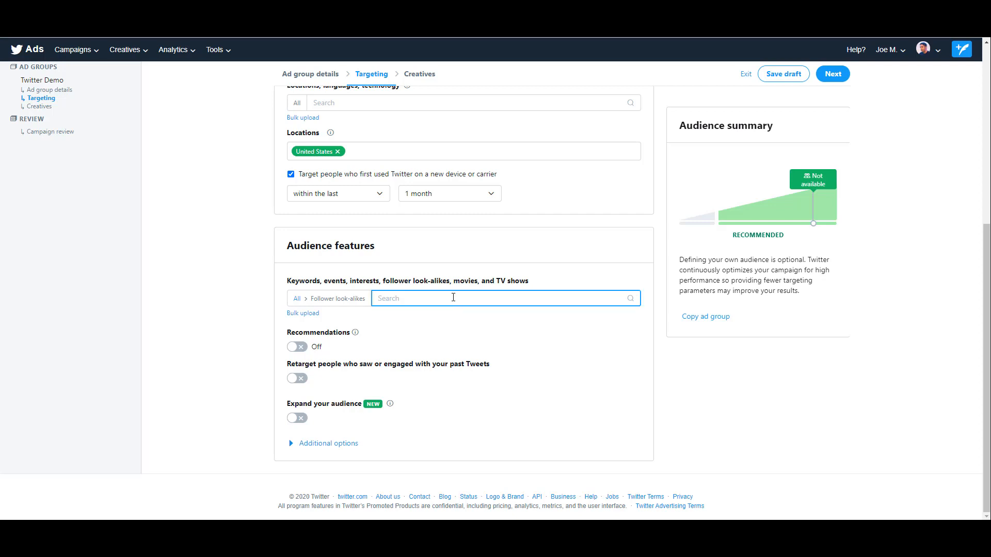
type("ppc")
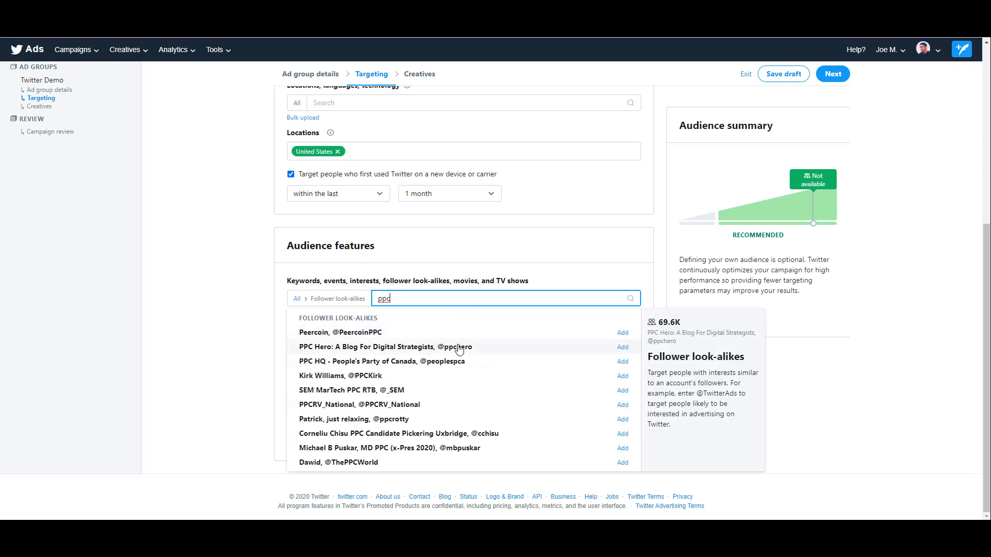
left_click(419, 378)
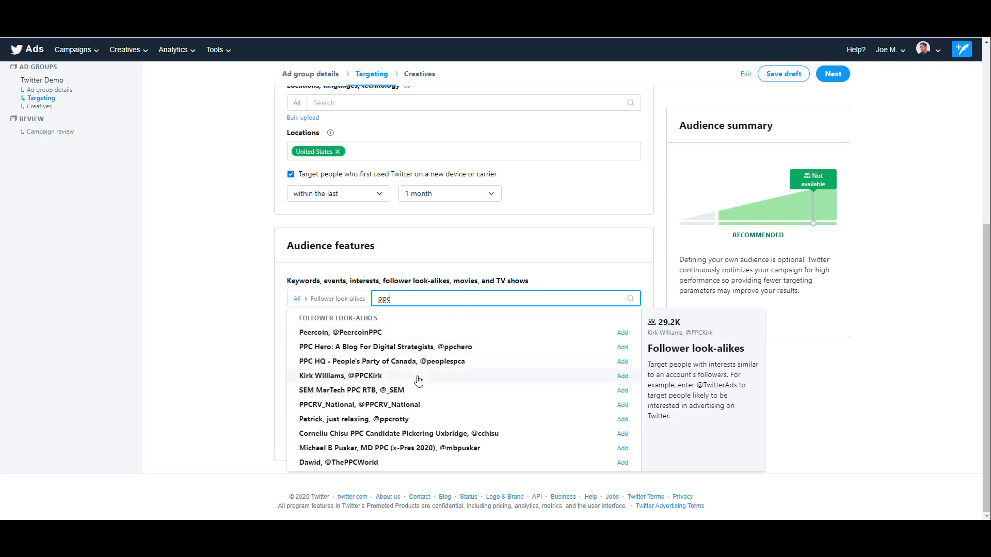
left_click(622, 347)
key("ctrl+a")
type("milwaukeeppc")
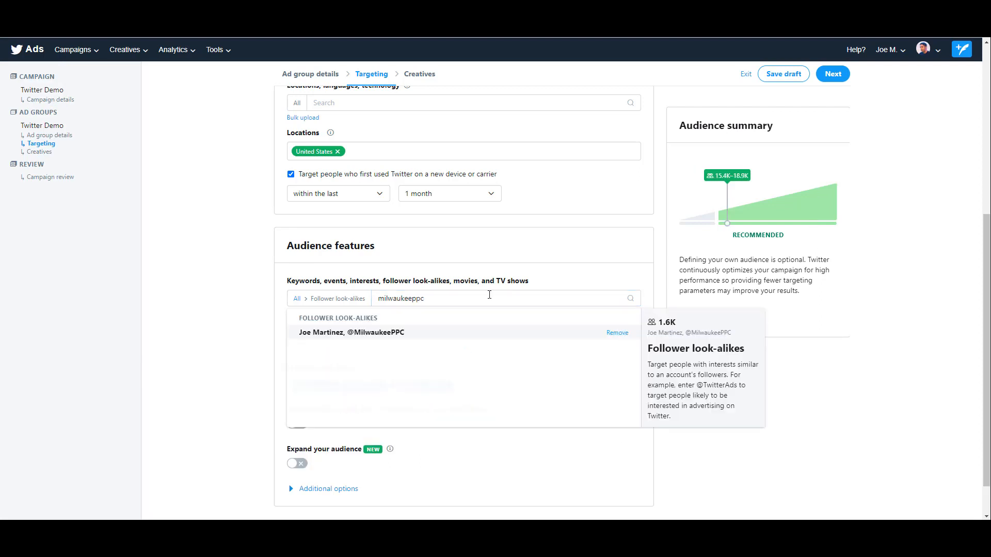
key("ctrl+a")
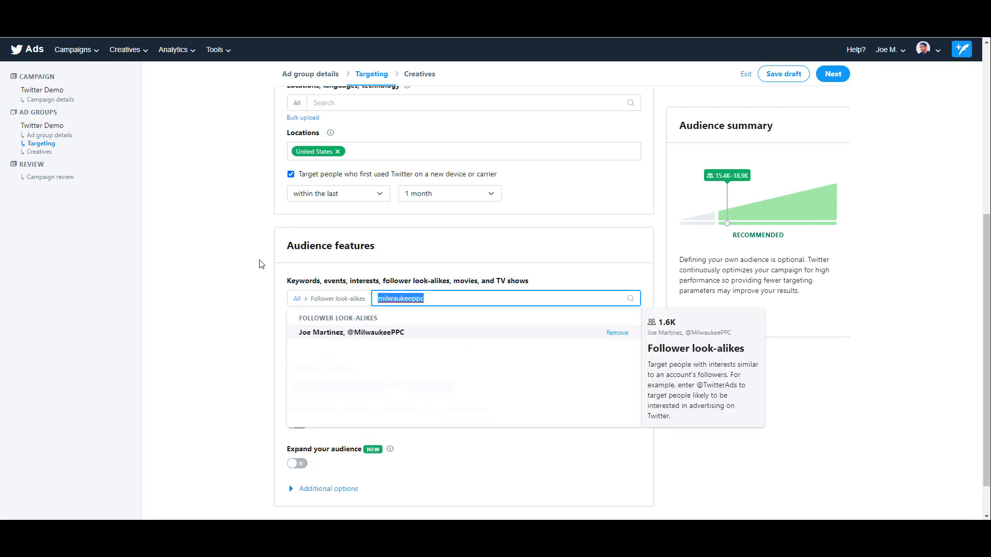
type("michellemsem")
left_click(625, 334)
key("ctrl+a")
type("search")
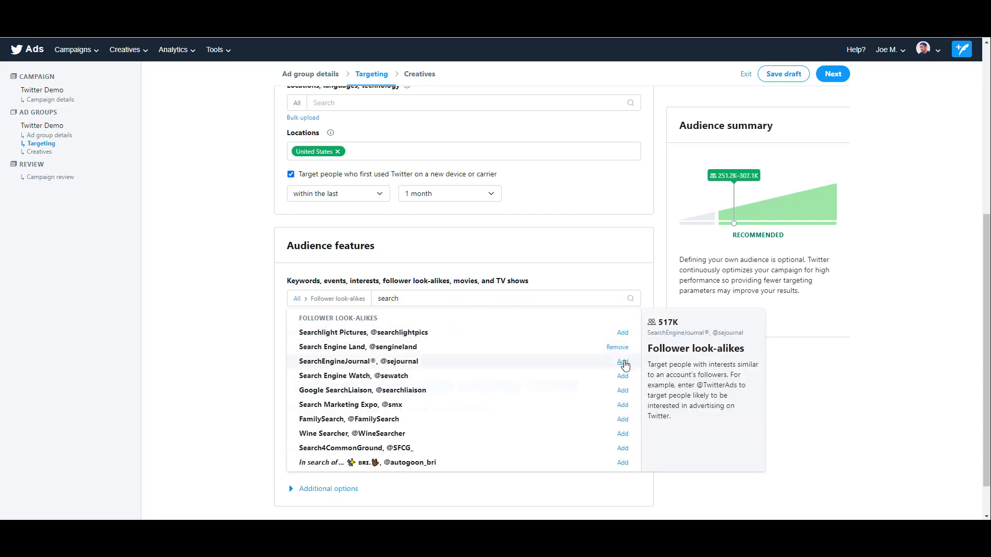
left_click(623, 363)
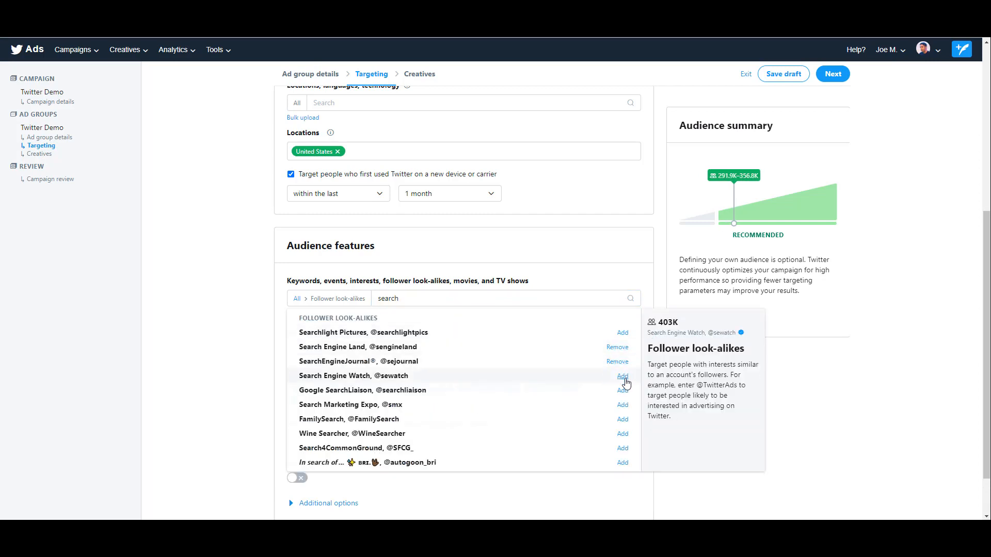
left_click(623, 406)
left_click(205, 340)
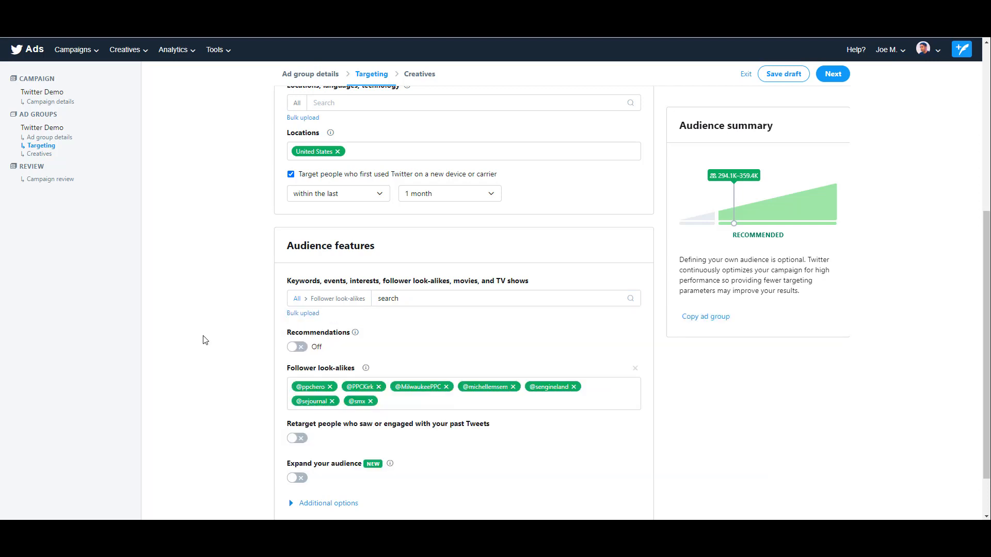
scroll(251, 344, "down", 2)
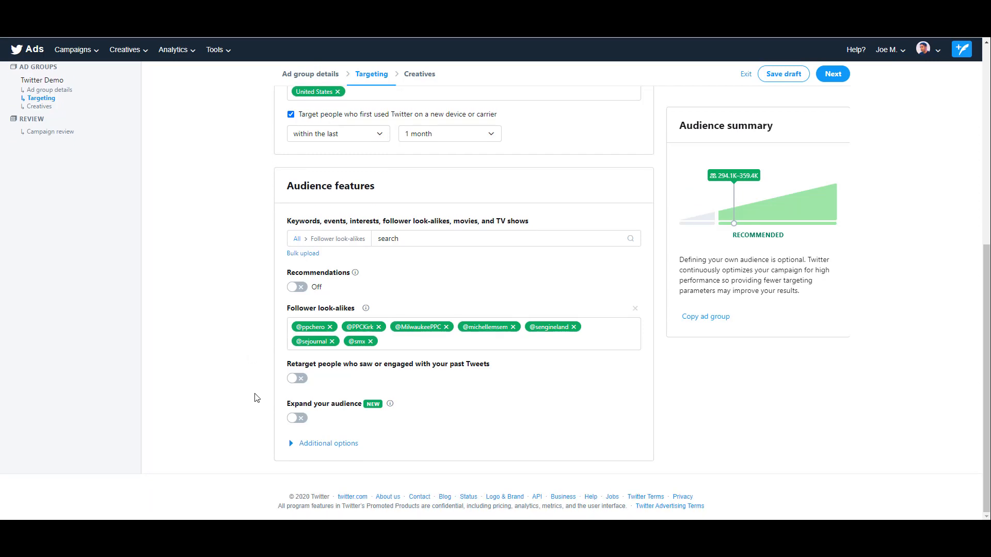
left_click(292, 443)
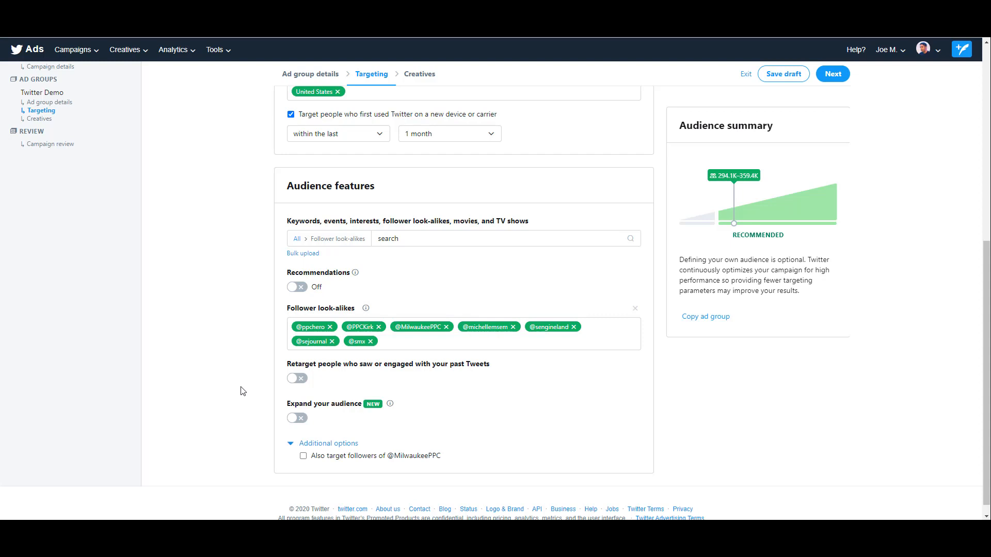
left_click(303, 456)
- Limit the audience features search to the Keywords category
left_click(297, 240)
left_click(297, 240)
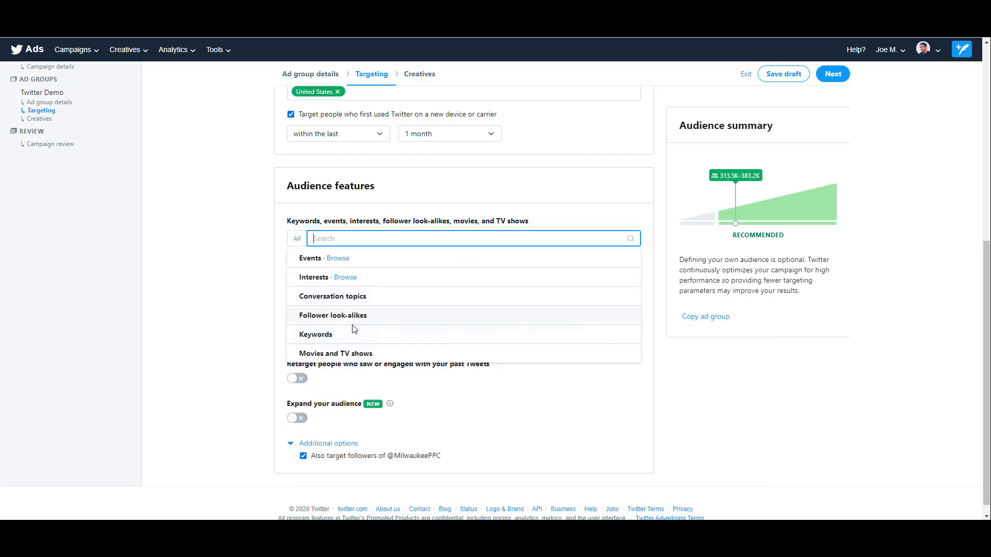
left_click(351, 338)
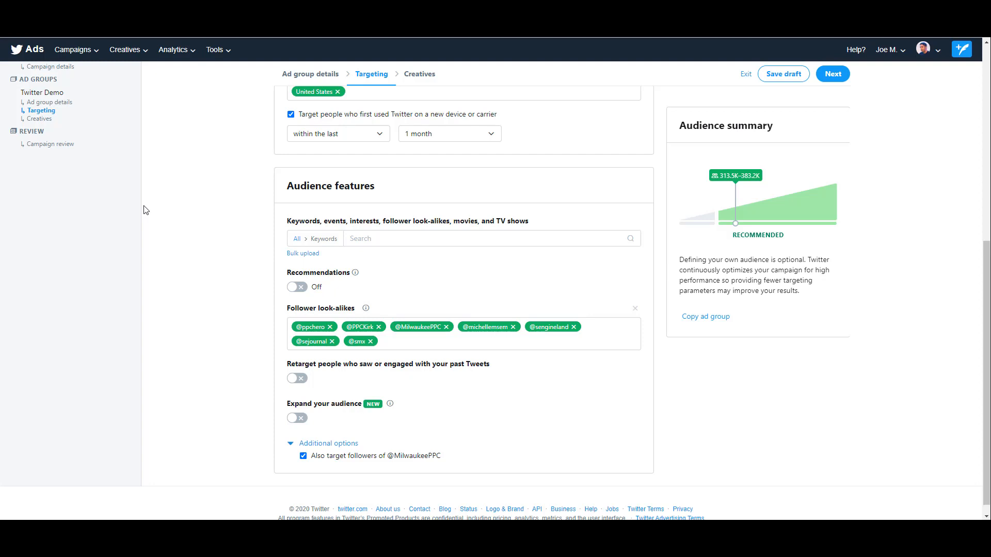
- Search the keywords for "saas" and "ppc" and add both to the ad group's targeting
left_click(417, 238)
type("saas")
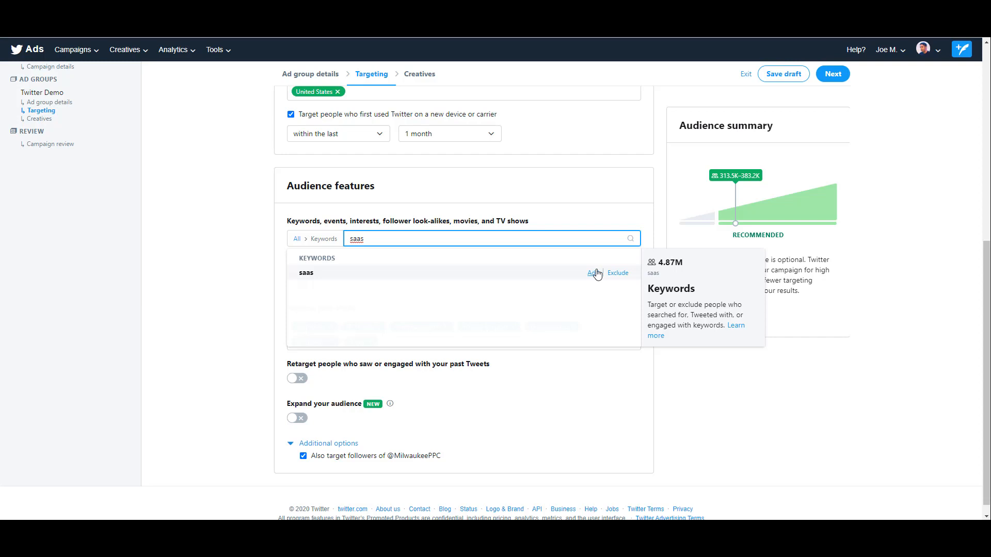
left_click(594, 273)
type("b2b saas")
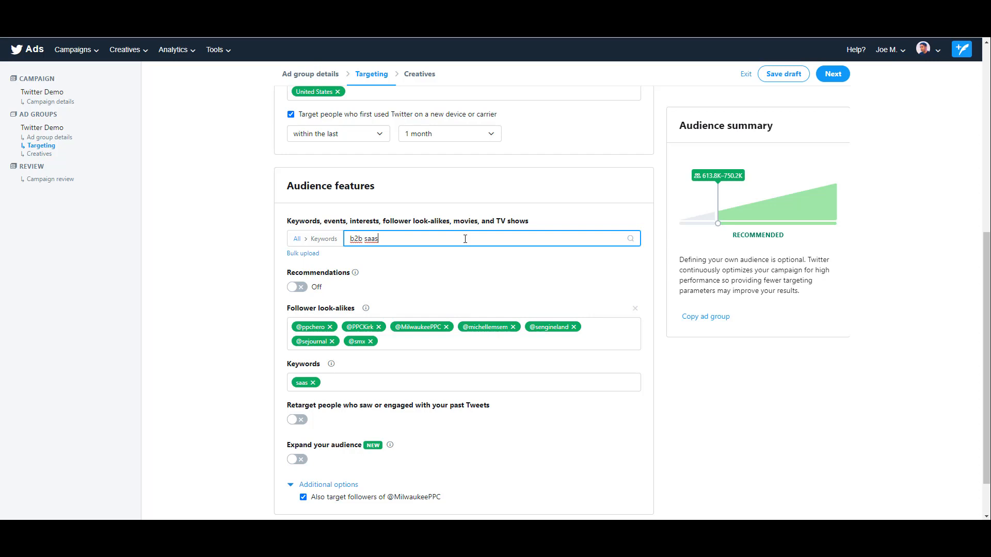
key("ctrl+a")
type("ppc")
left_click(593, 277)
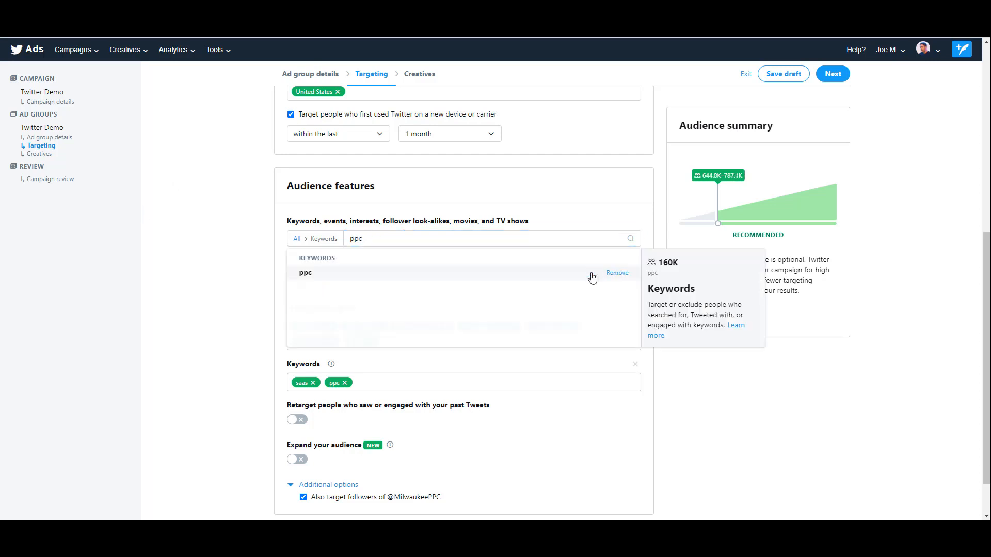
- Add "pay per click" to the targeted keywords
left_click(559, 239)
key("ctrl+a")
type("pay per click")
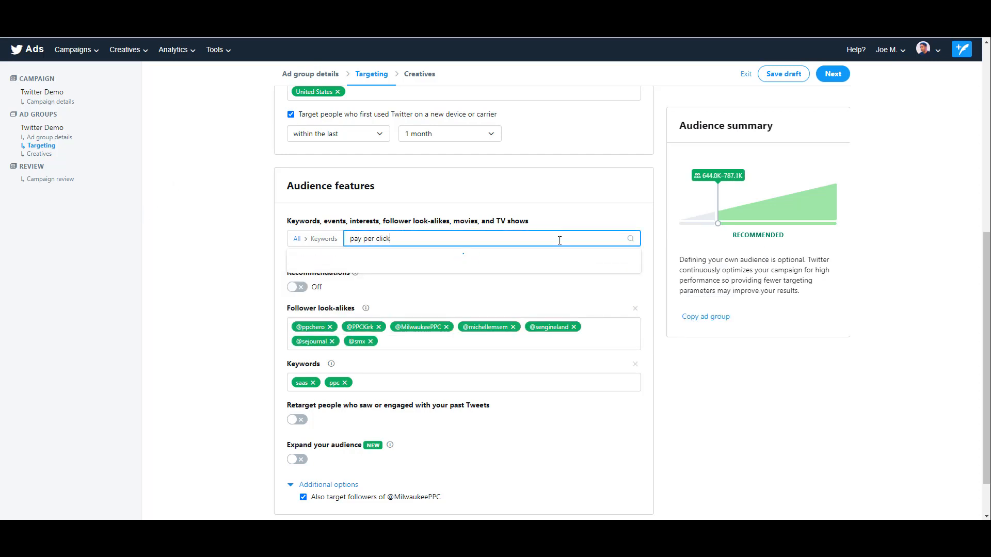
key("Return")
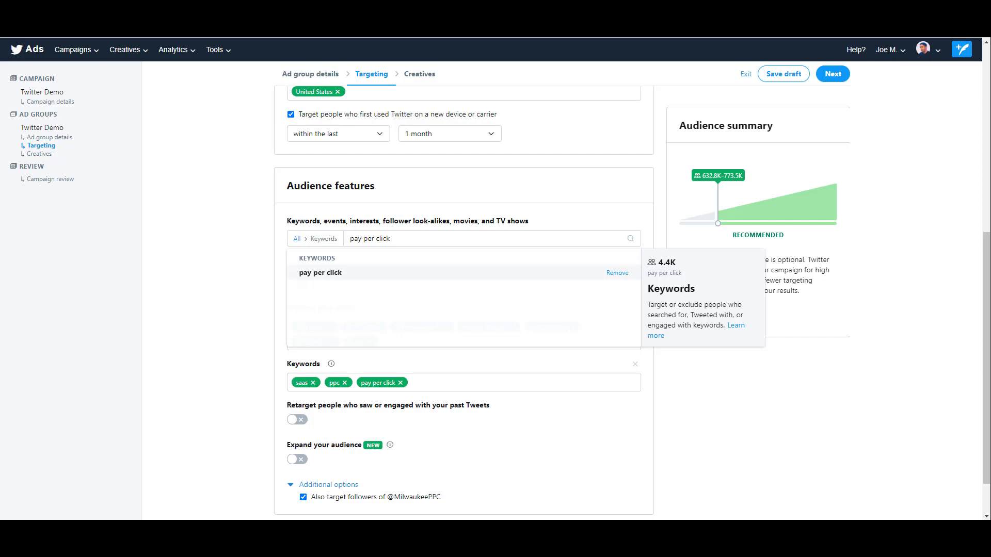
- Search for the keyword "seo" and exclude it from the targeting
left_click_drag(412, 239, 226, 224)
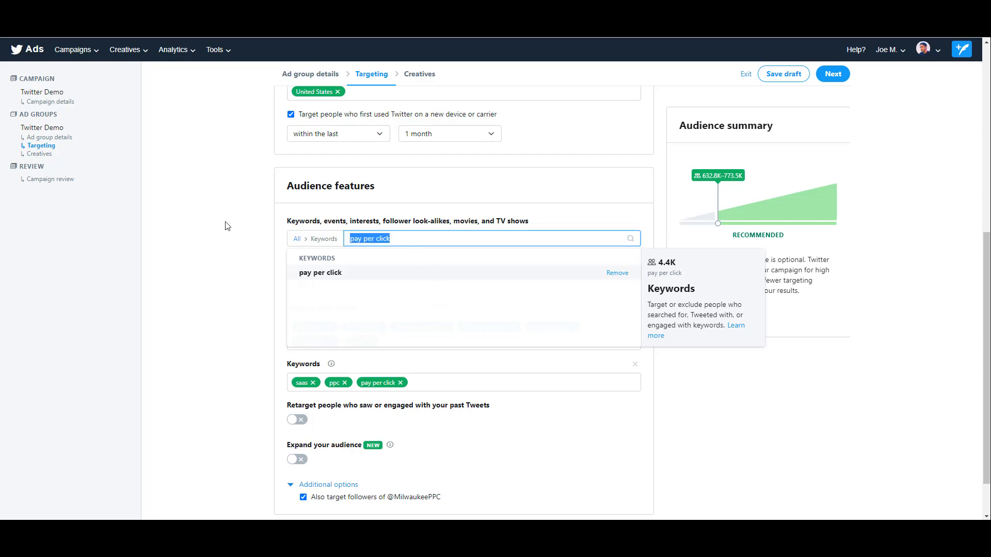
type("seo")
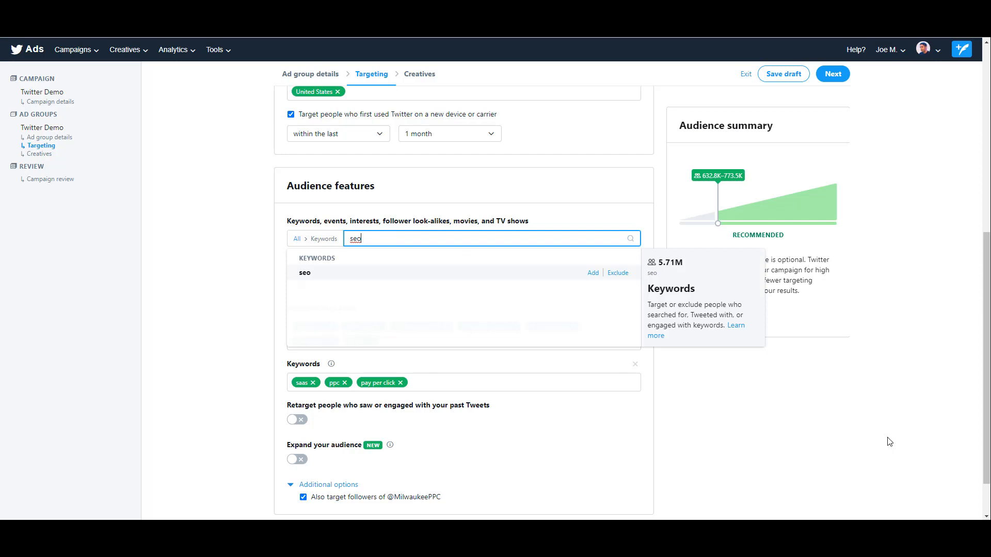
left_click(617, 275)
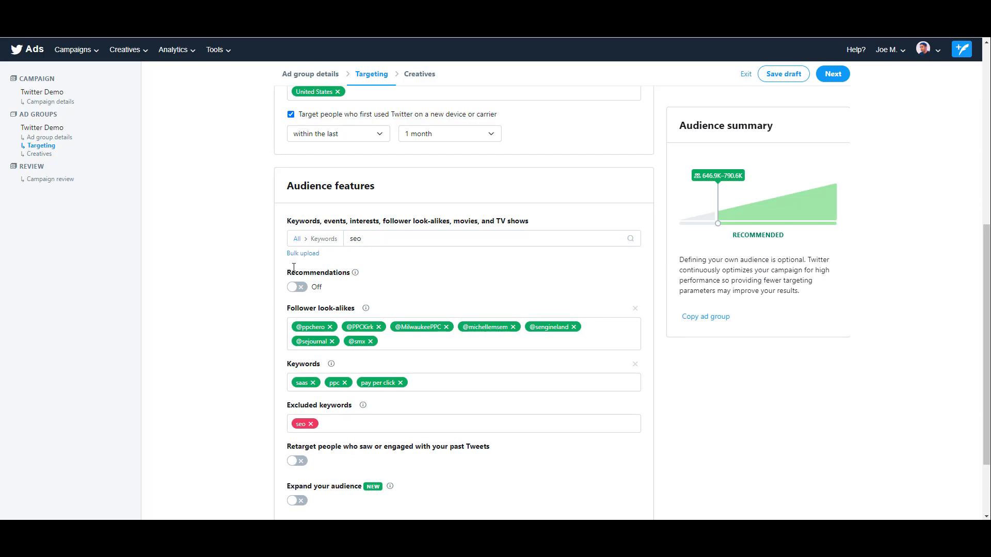
- Switch the audience features search from Keywords to Movies and TV shows and search for "marvel"
left_click(297, 239)
left_click_drag(330, 239, 58, 216)
key("BackSpace")
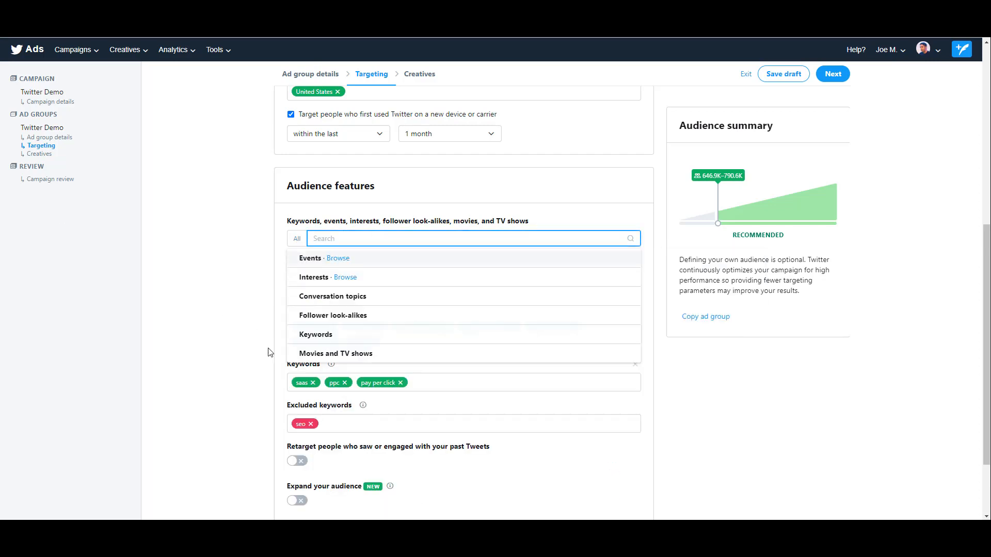
left_click(382, 356)
type("marvel")
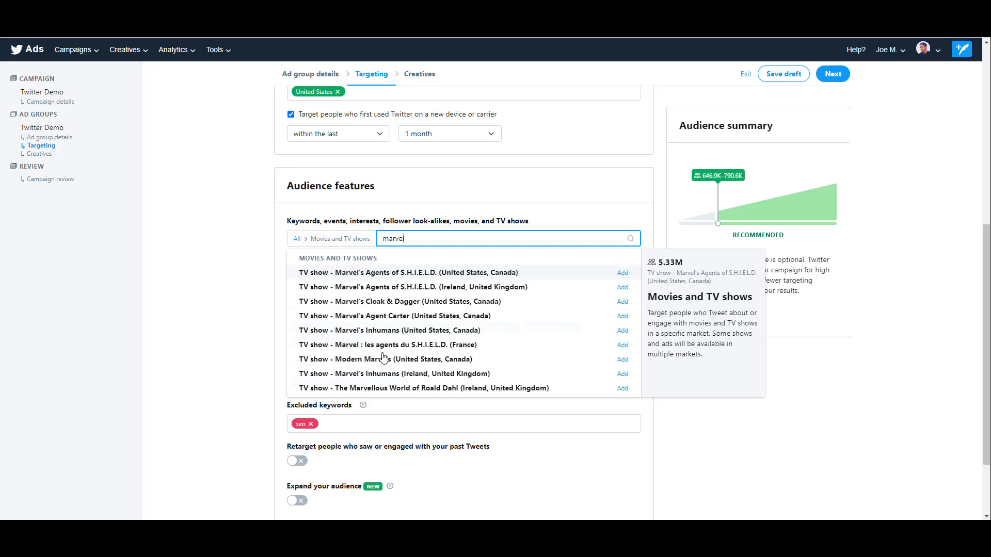
- Reset the audience features search to all categories, clear its search text and close the suggestions
left_click(298, 239)
key("BackSpace")
key("BackSpace")
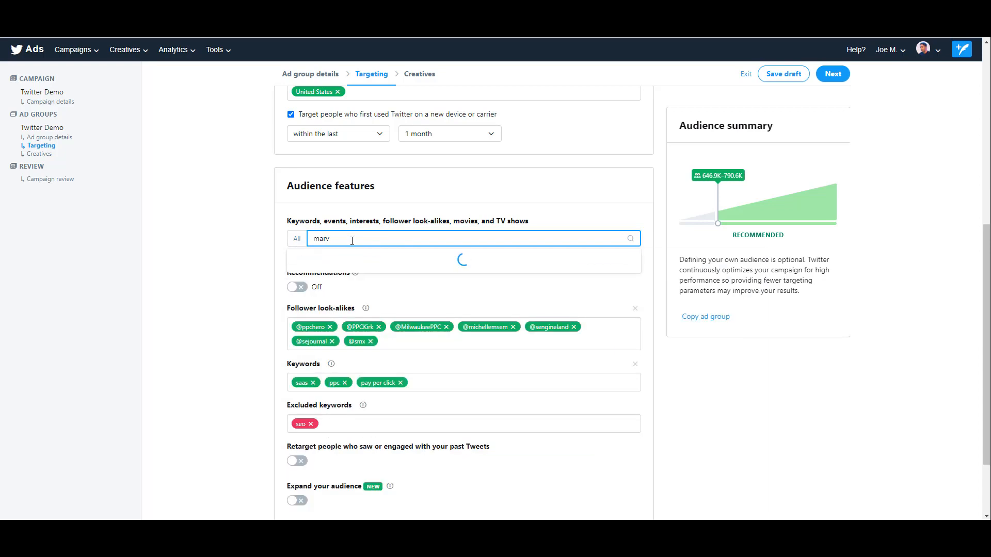
key("BackSpace")
key("BackSpace")
key("BackSpace")
key("BackSpace")
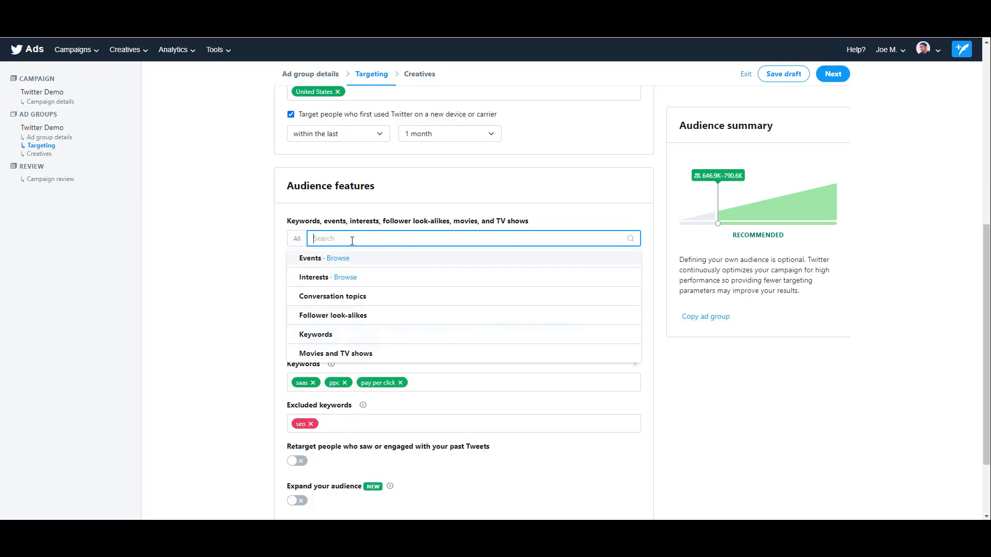
left_click(237, 239)
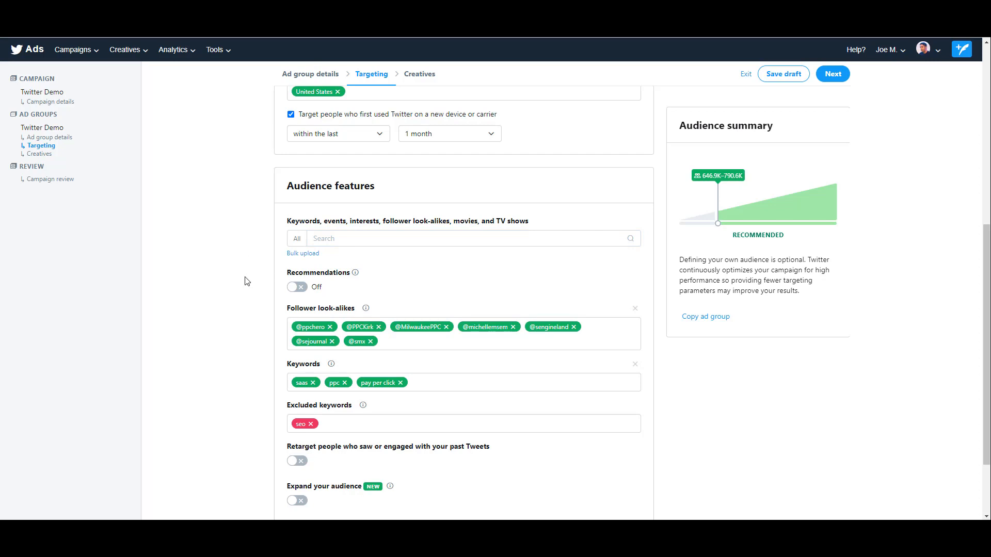
- Turn on retargeting of people who saw or engaged with past Tweets, with retargeting type "People who saw your Tweets"
scroll(258, 263, "down", 2)
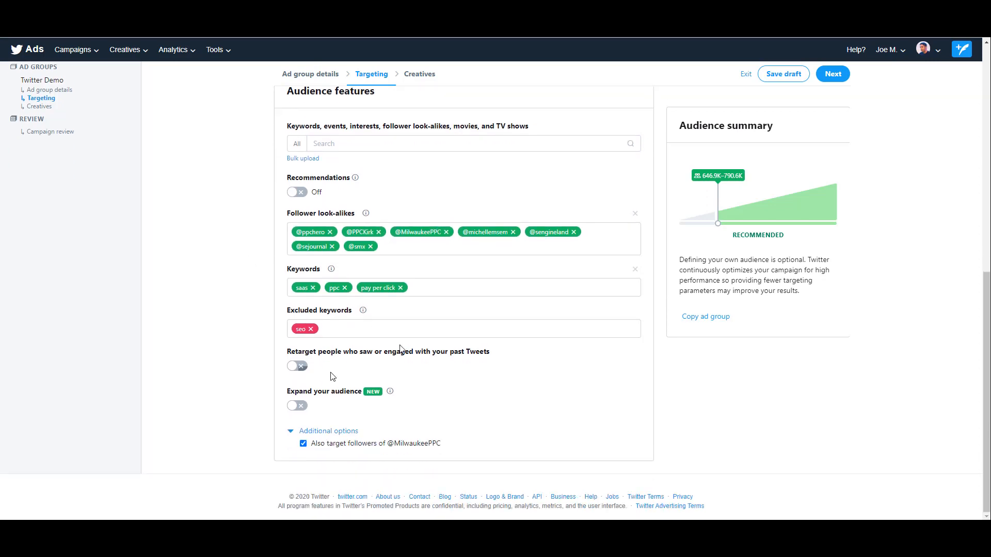
left_click(300, 367)
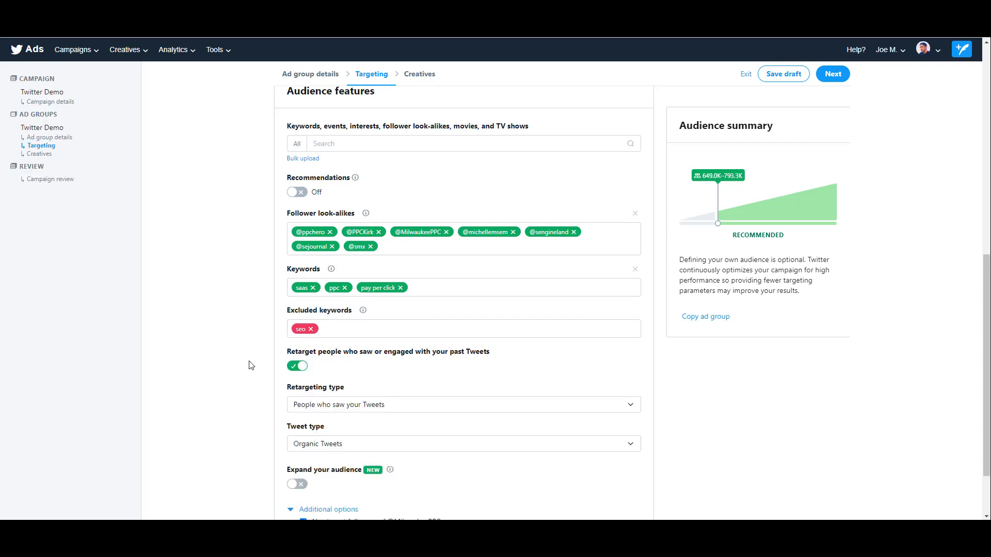
scroll(251, 365, "down", 2)
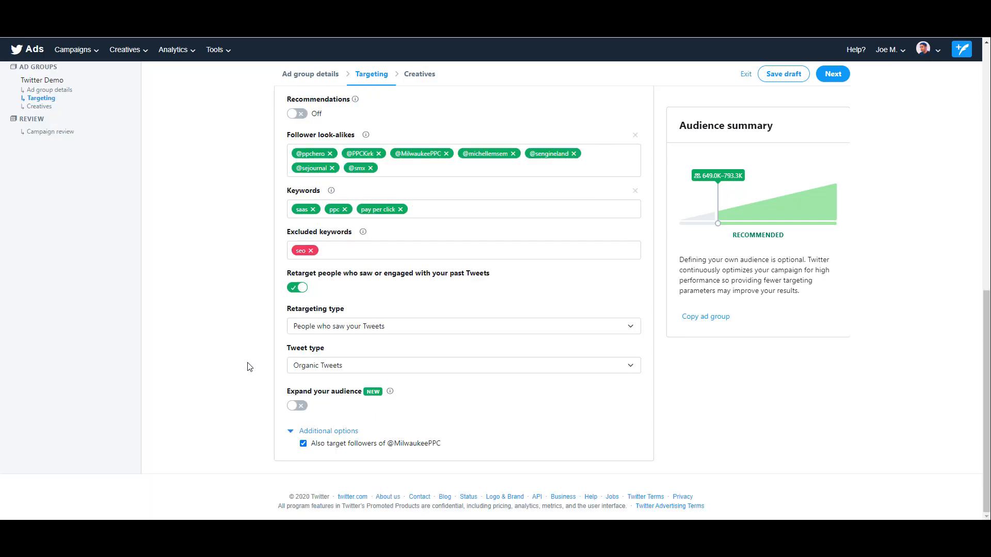
left_click(406, 334)
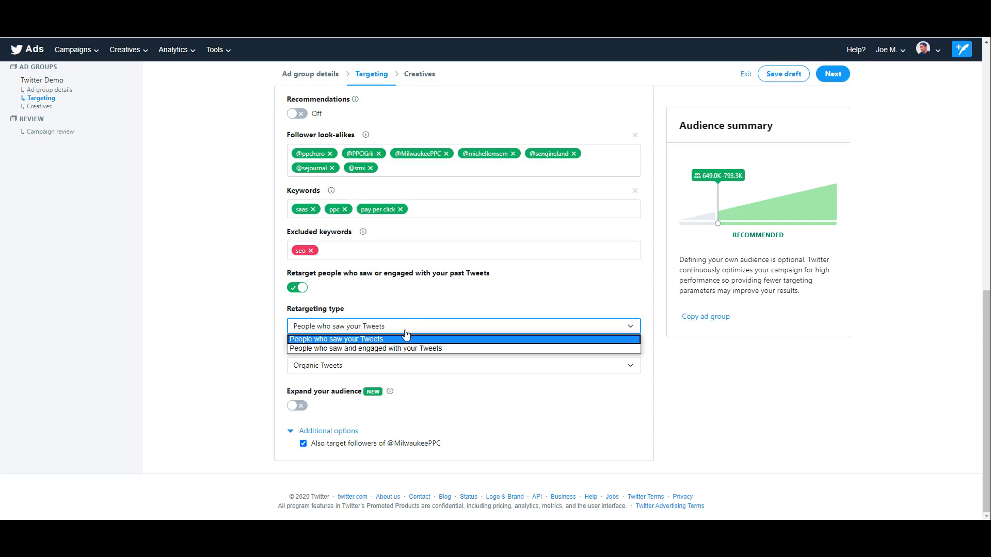
left_click(406, 335)
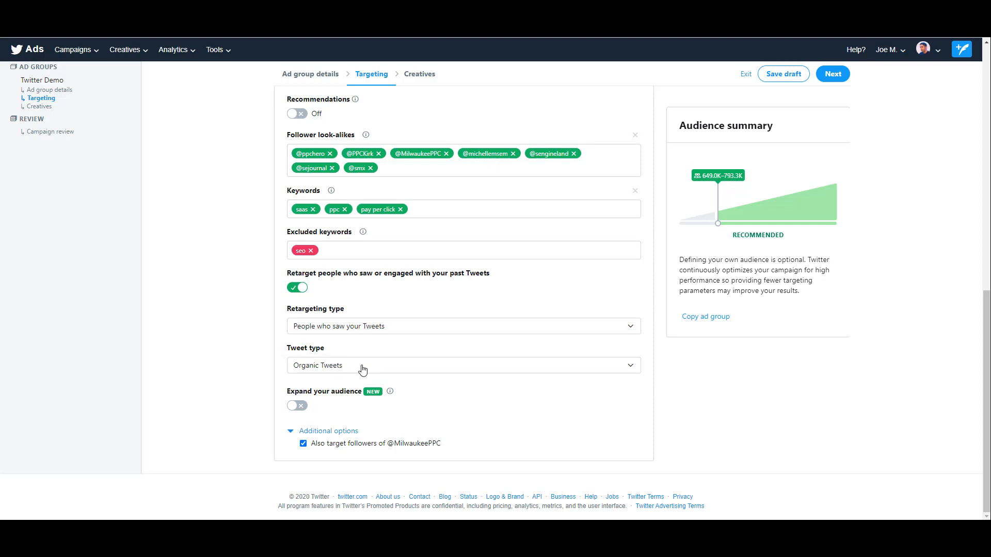
- Set the retargeting Tweet type to "Tweets from specific campaigns" and apply the Follower Growth campaign
left_click(373, 368)
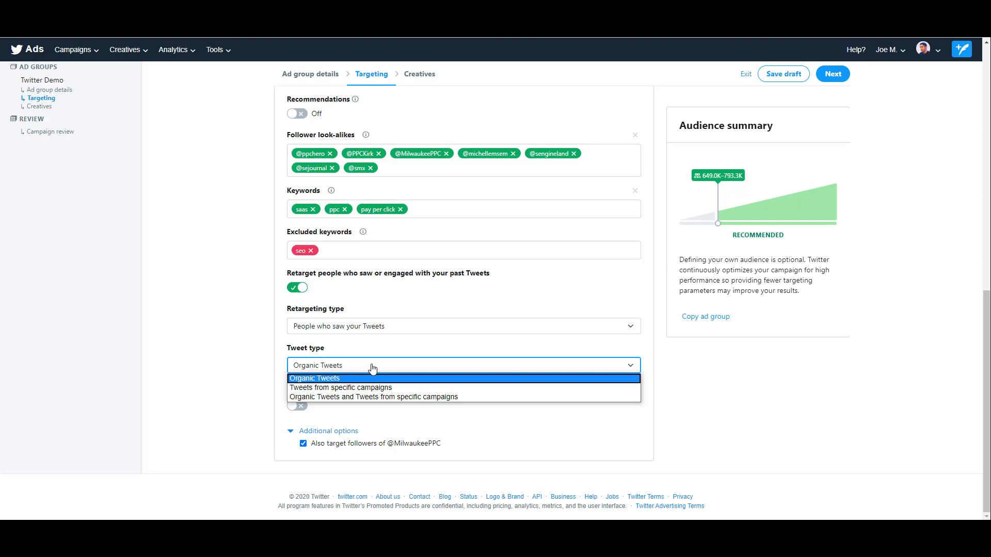
left_click(368, 387)
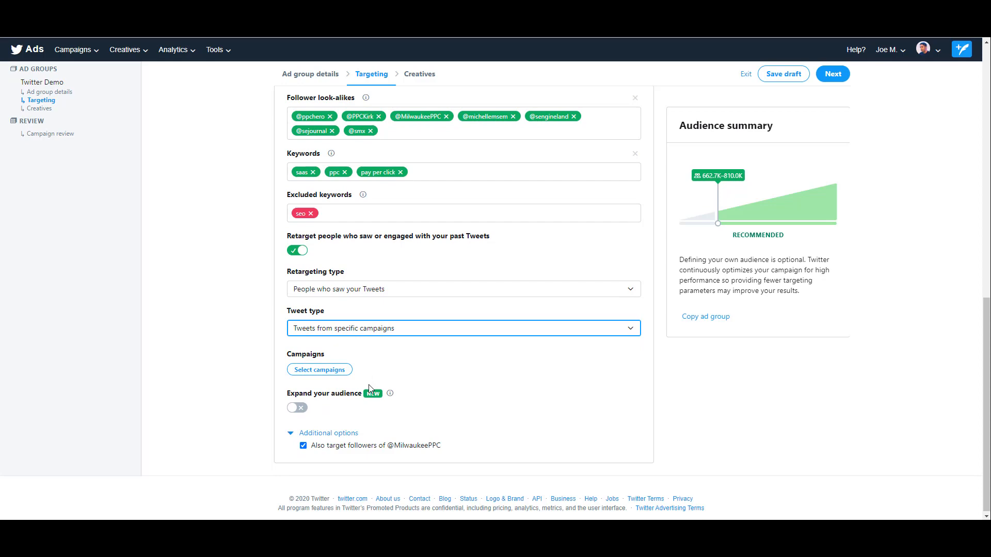
left_click(321, 368)
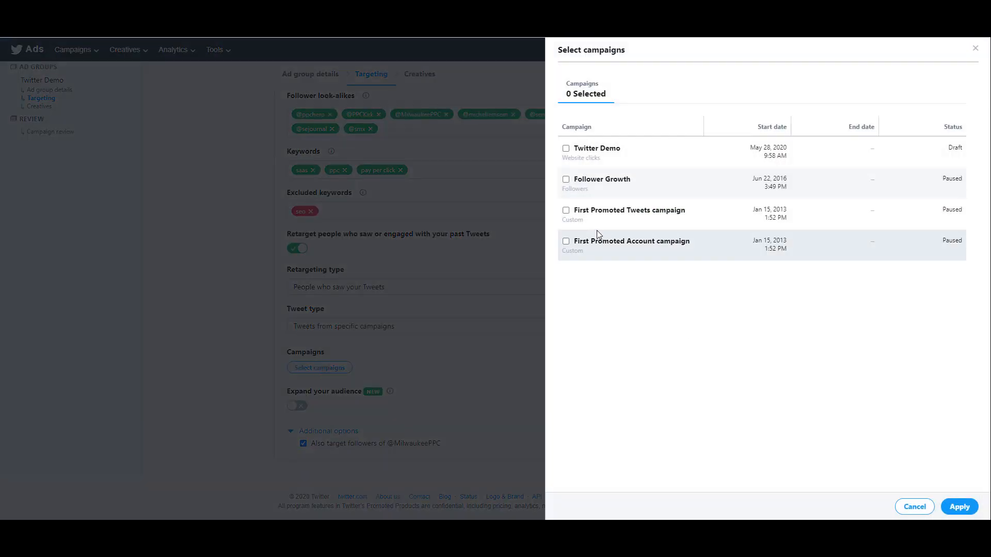
left_click(565, 179)
left_click(957, 508)
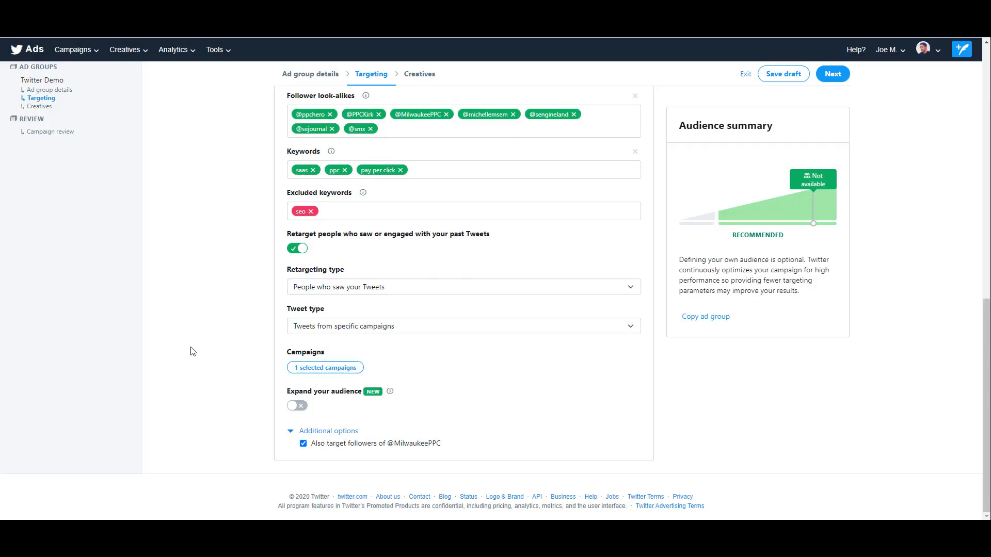
- Turn on the Expand your audience option and show its explanation
left_click(300, 408)
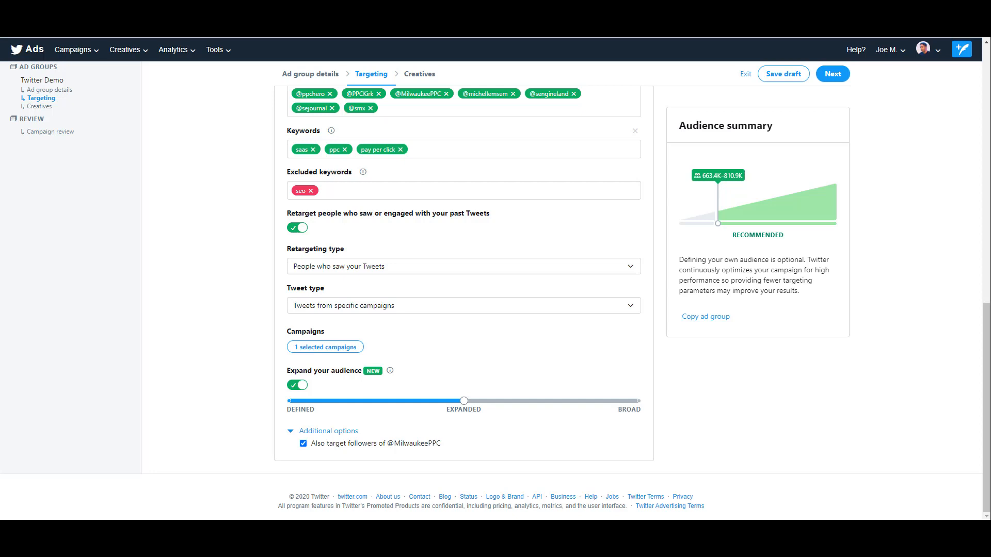
mouse_move(397, 369)
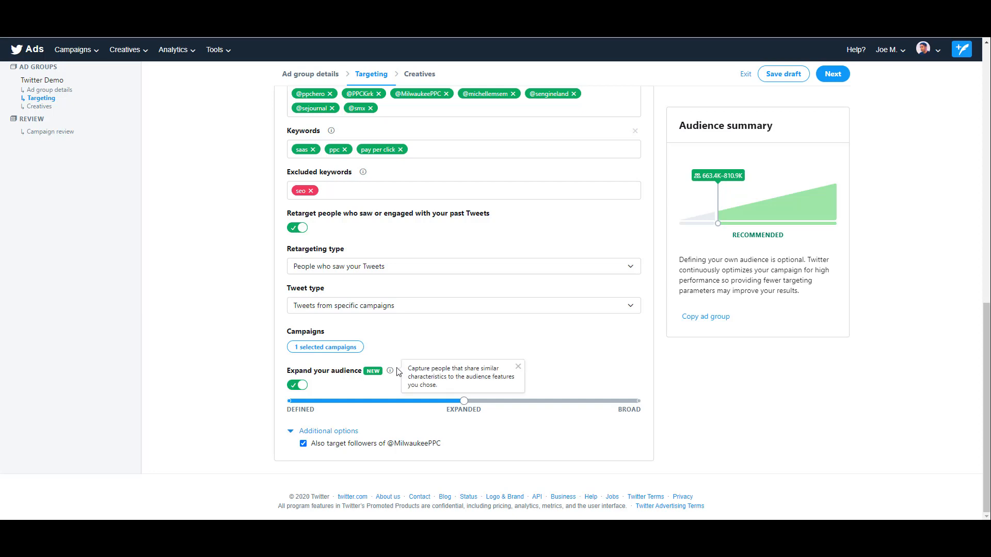